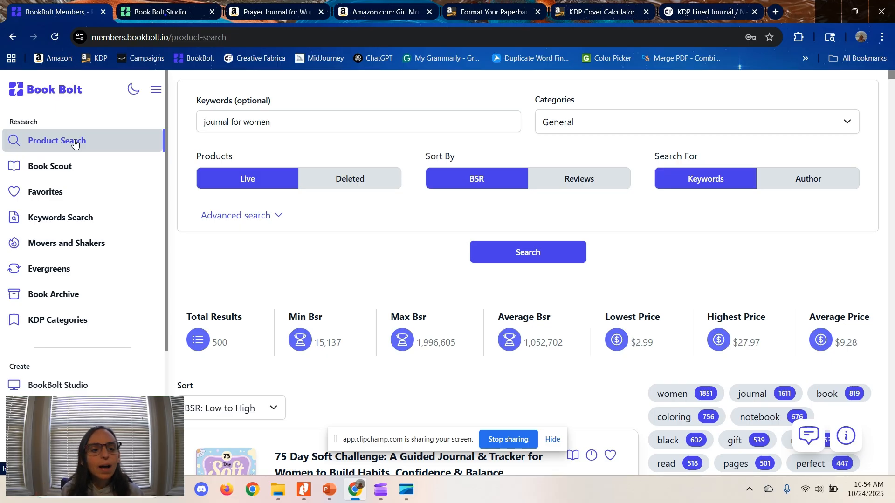
View the Product Search page for "journal for women" and the journal cover project in Book Bolt Studio.
click(75, 142)
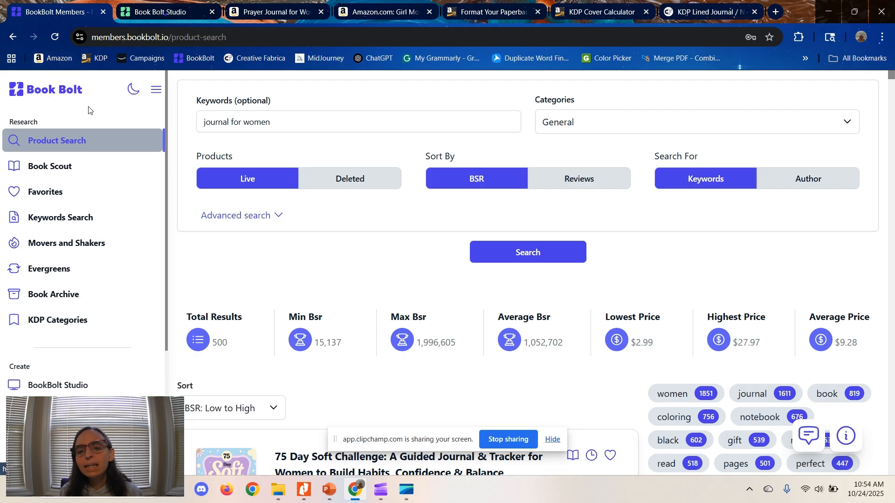
click(146, 10)
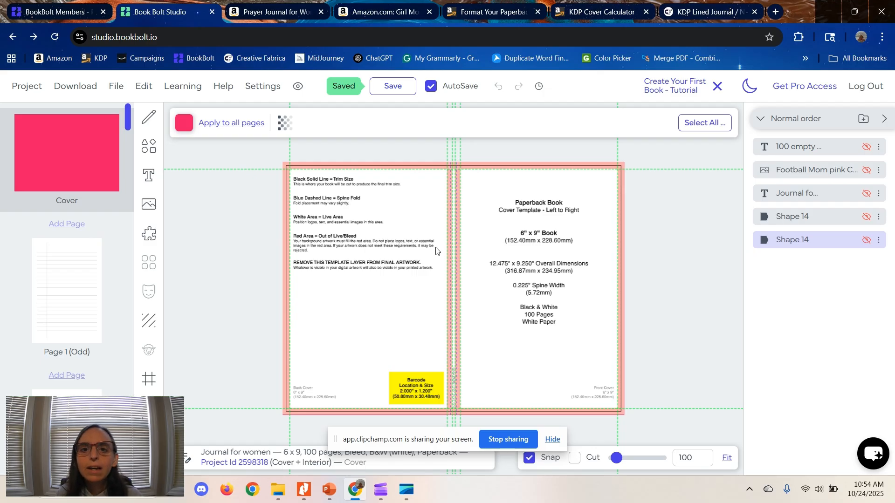
click(55, 3)
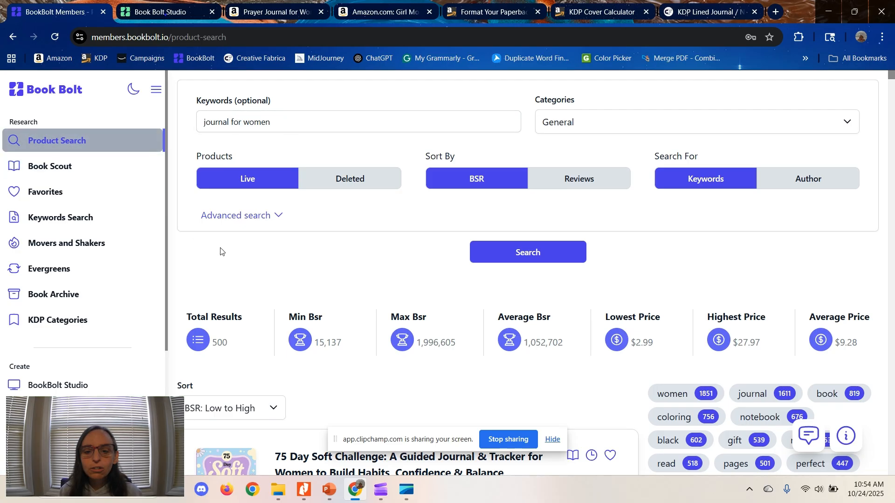
Examine the "journal for women" product results, checking the estimated sales and BSR of Prayer Journal for Women.
scroll(220, 251, down, 3)
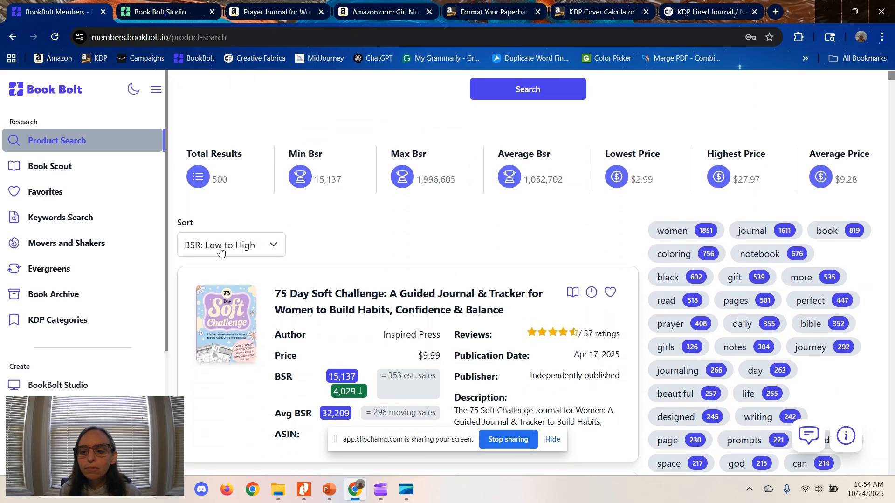
scroll(220, 251, down, 4)
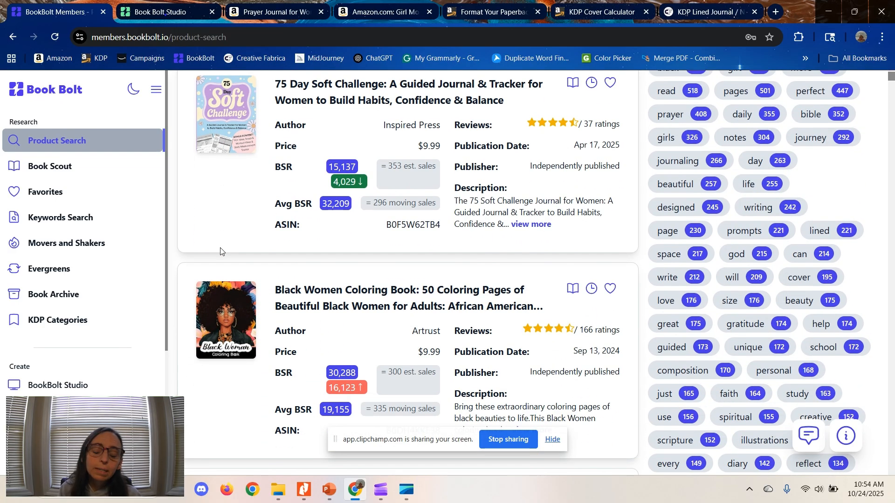
scroll(221, 252, down, 5)
scroll(221, 252, down, 13)
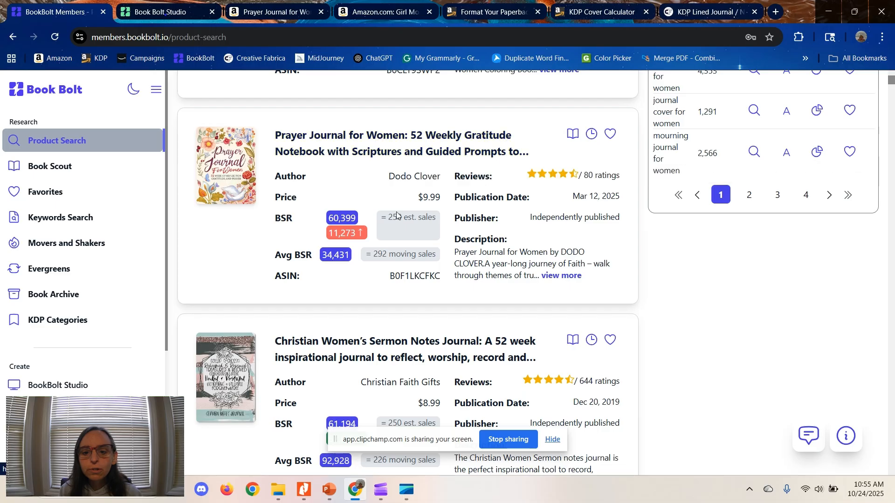
drag(385, 217, 422, 226)
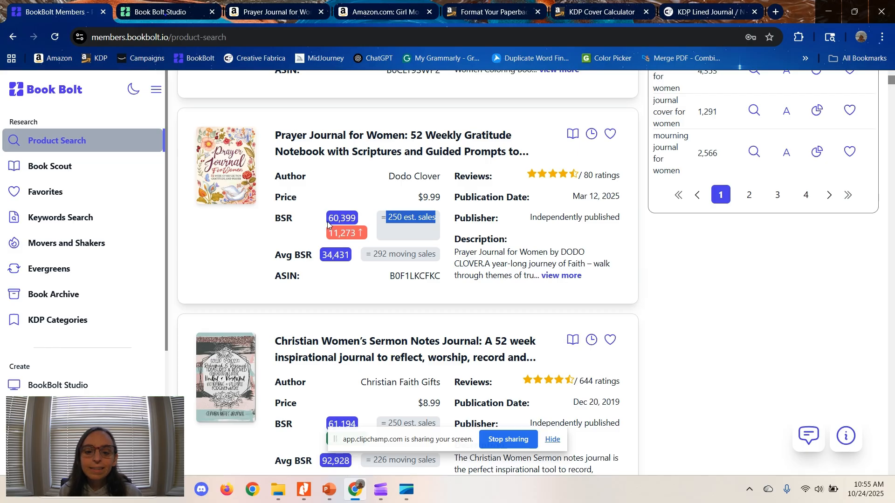
click(358, 223)
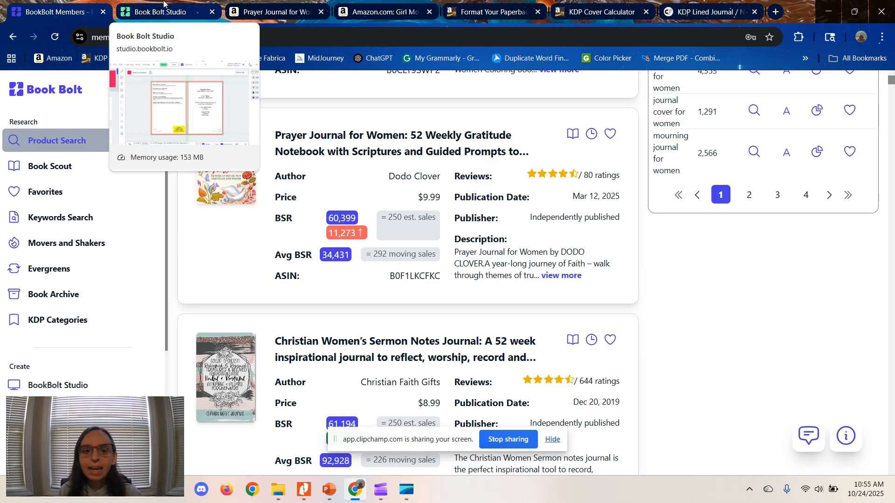
Switch to the Amazon listing of Prayer Journal for Women and review its description, interior images and product details.
click(269, 10)
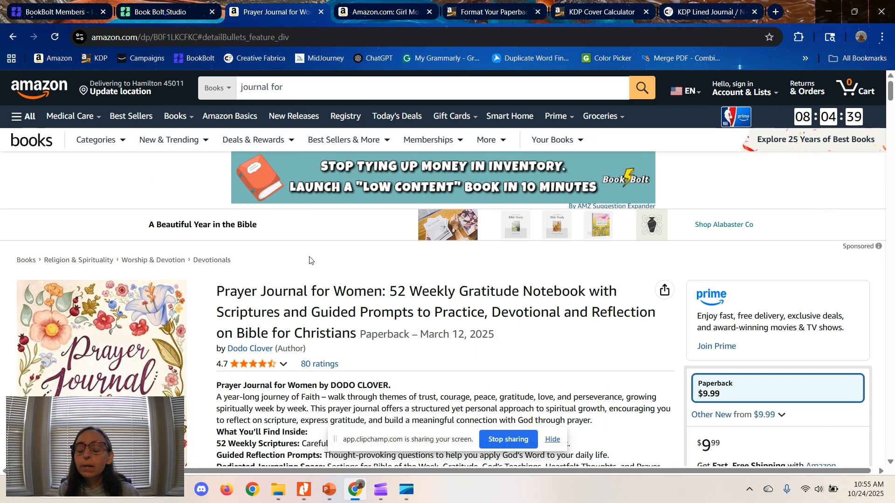
scroll(310, 260, down, 4)
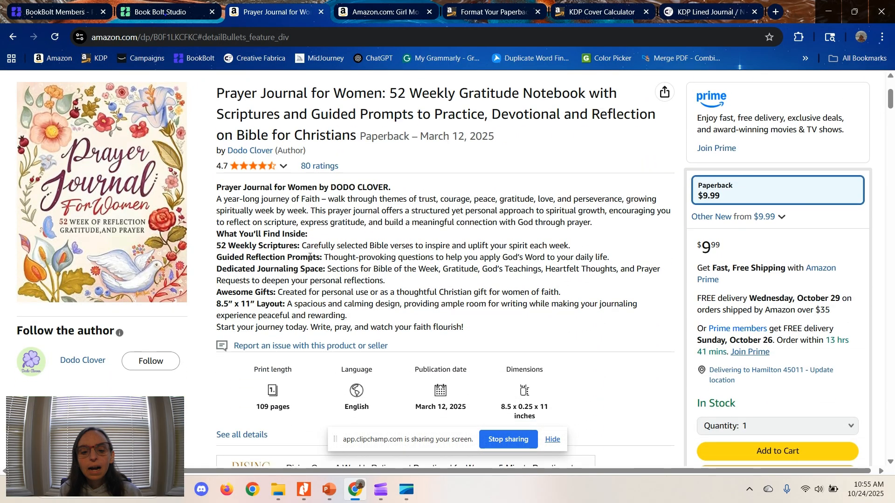
scroll(309, 257, down, 15)
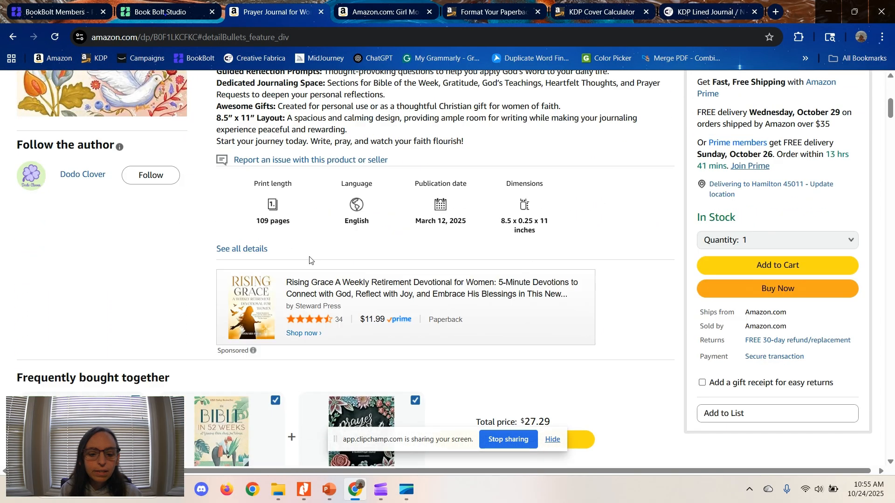
scroll(309, 259, down, 15)
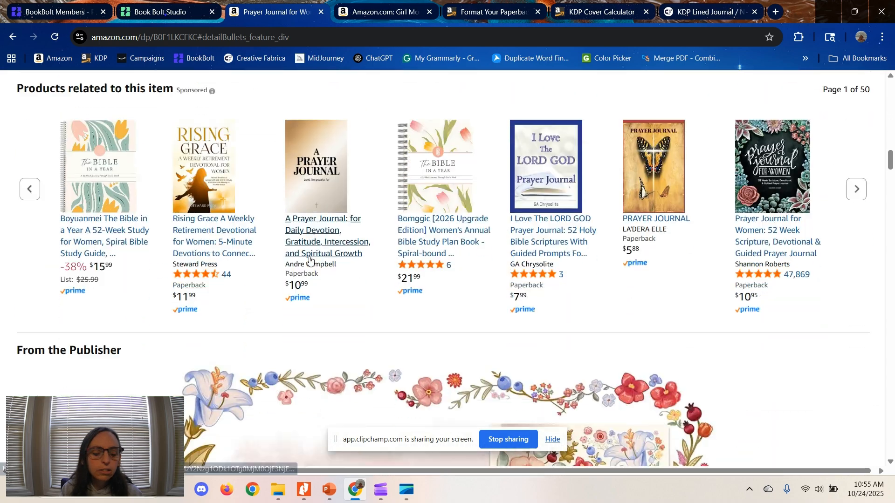
scroll(310, 259, down, 15)
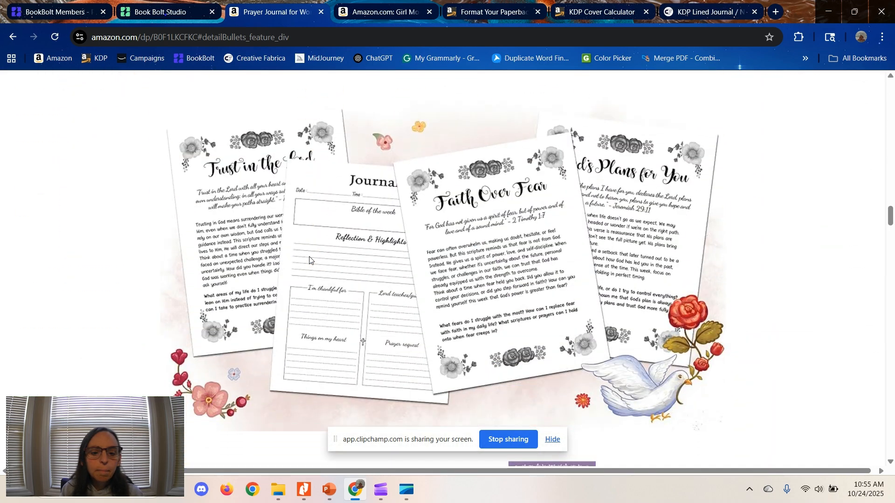
scroll(310, 259, down, 2)
scroll(310, 260, up, 1)
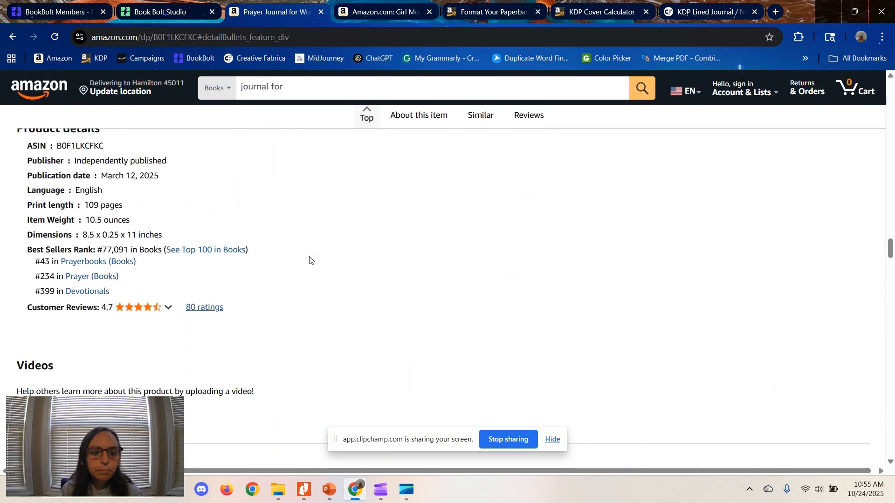
scroll(288, 188, up, 2)
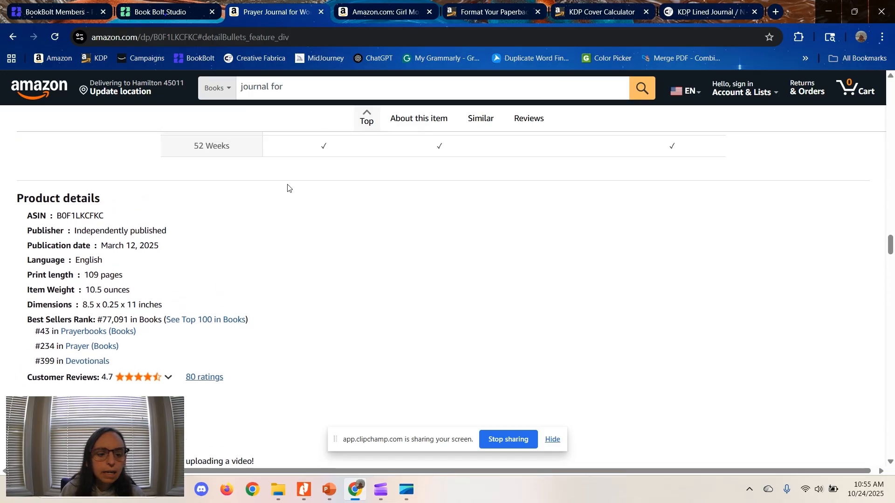
Check the book's Best Sellers Rank, publisher and ASIN in the product details.
drag(104, 320, 159, 329)
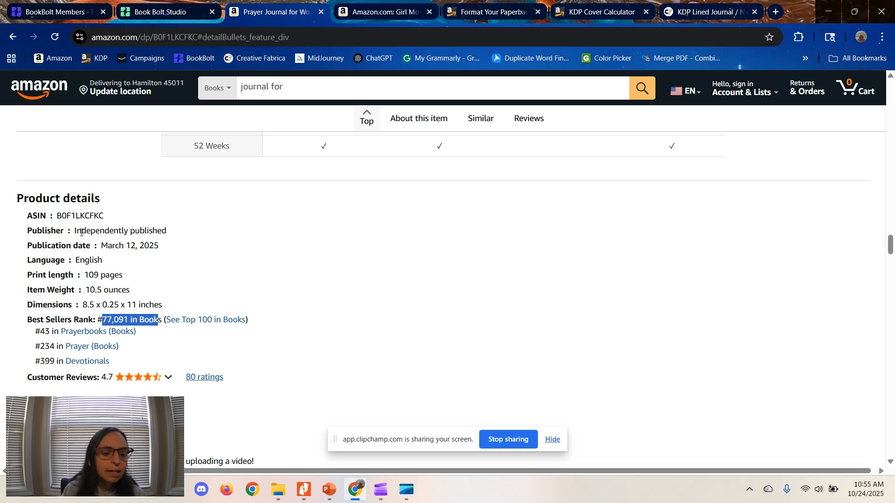
drag(74, 231, 194, 231)
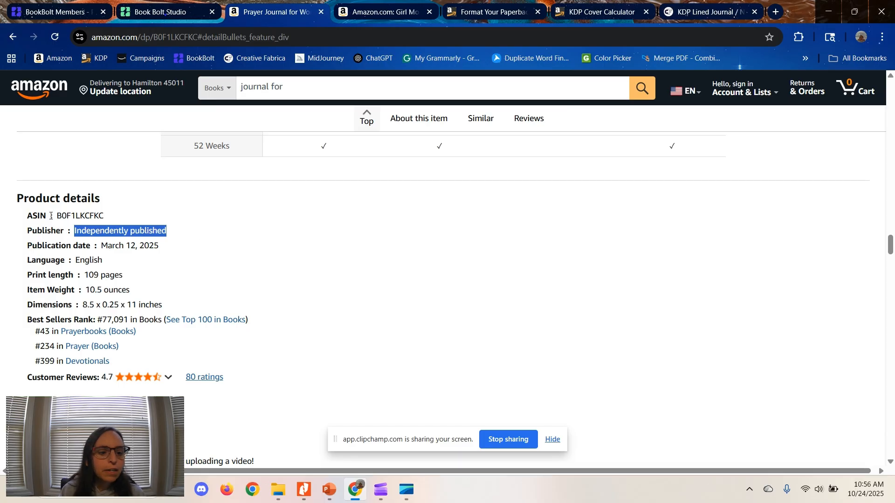
drag(50, 215, 113, 219)
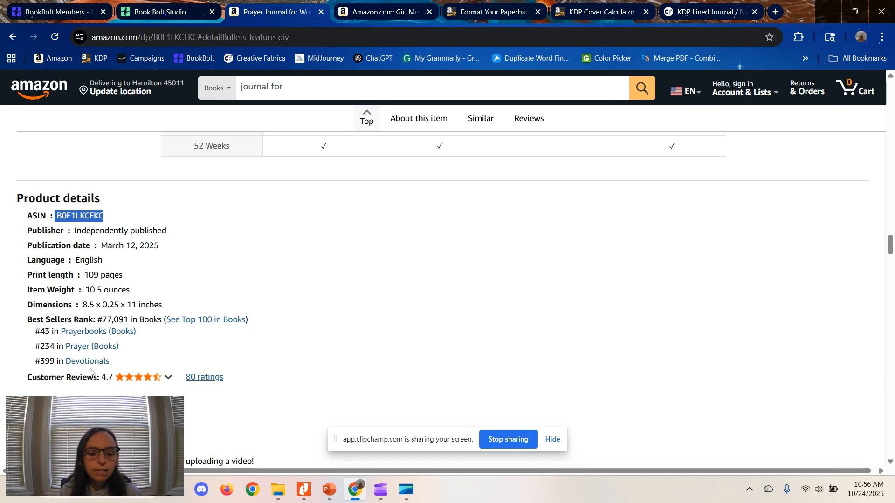
Return to Book Bolt and view the Book Scout data for ASIN B0F1LKCFKC.
click(61, 6)
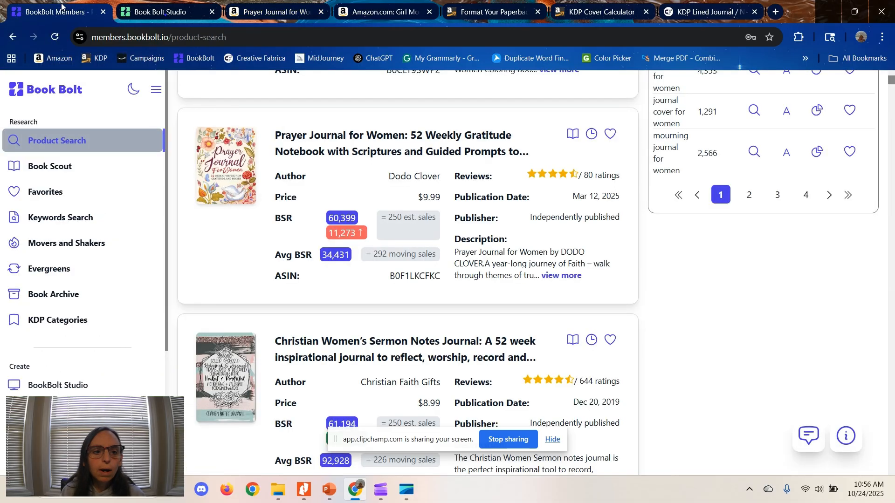
click(51, 169)
click(229, 122)
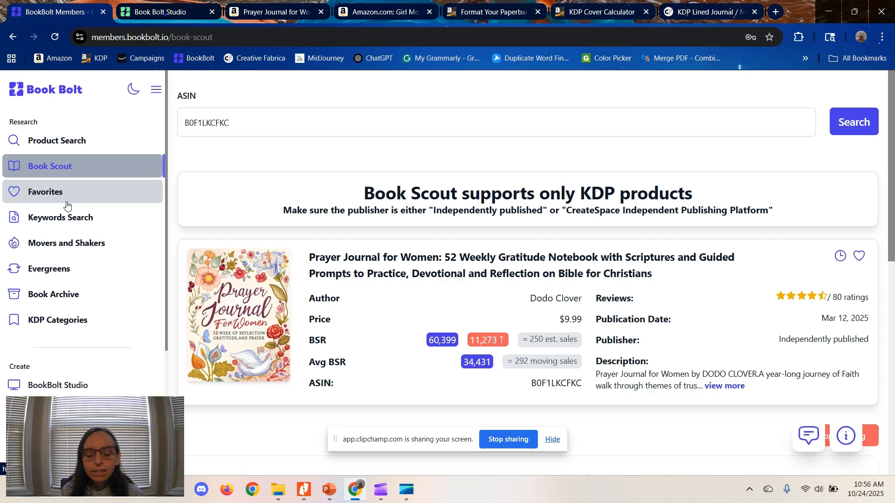
Open Keywords Search and compare the Amazon and Google search volumes of the keyword "journal for women".
click(69, 223)
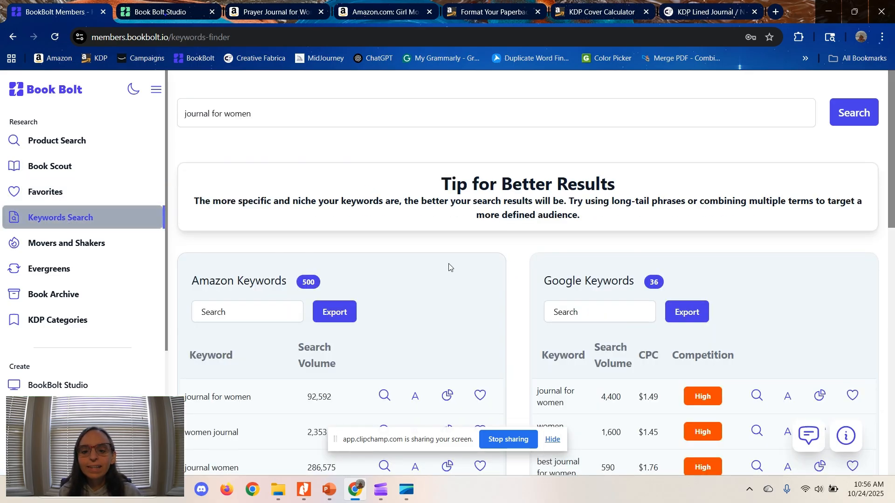
scroll(449, 266, down, 4)
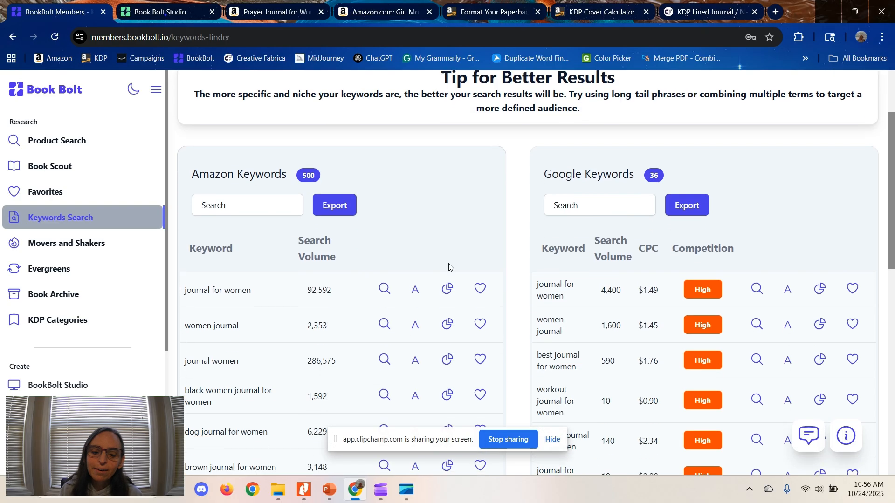
scroll(449, 267, down, 1)
scroll(448, 266, up, 2)
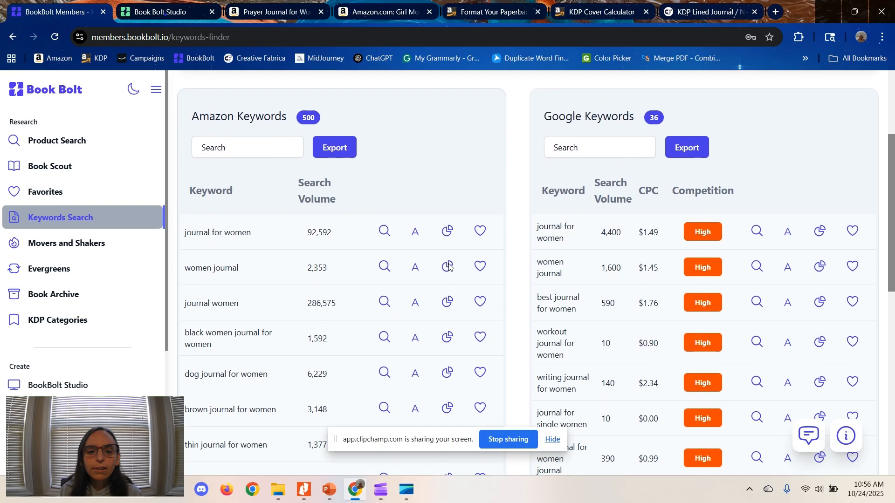
drag(300, 235, 354, 238)
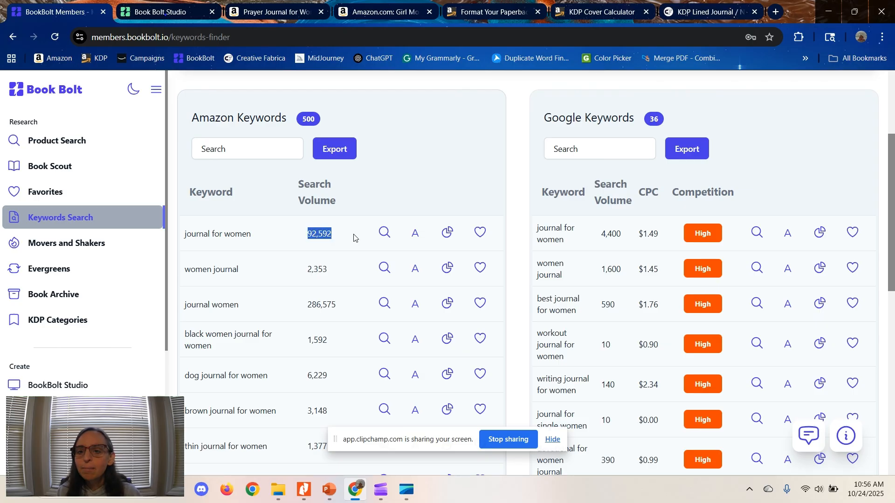
drag(600, 235, 622, 234)
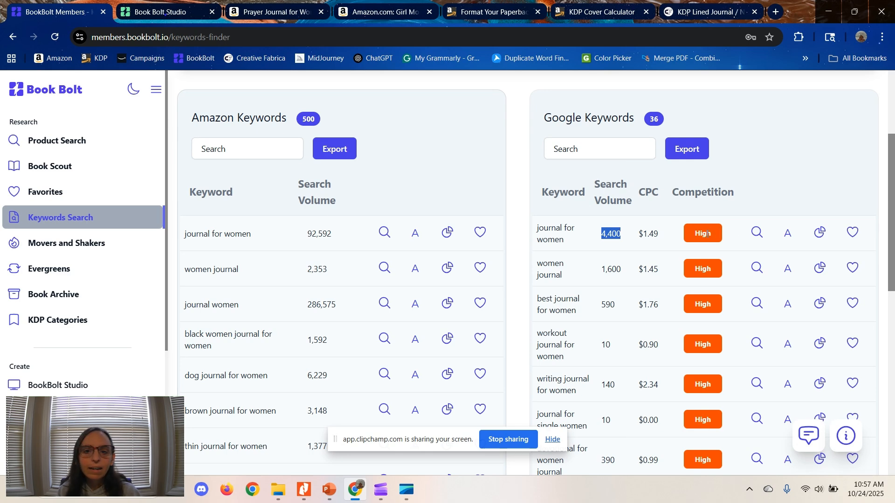
Examine the remaining Amazon and Google keyword suggestions and the word-frequency tags below them.
scroll(882, 297, down, 7)
drag(891, 298, 891, 157)
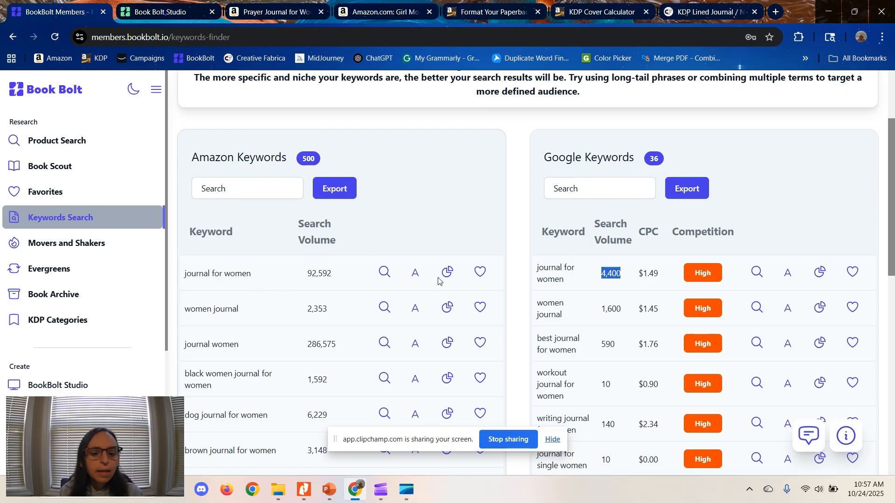
scroll(438, 280, down, 10)
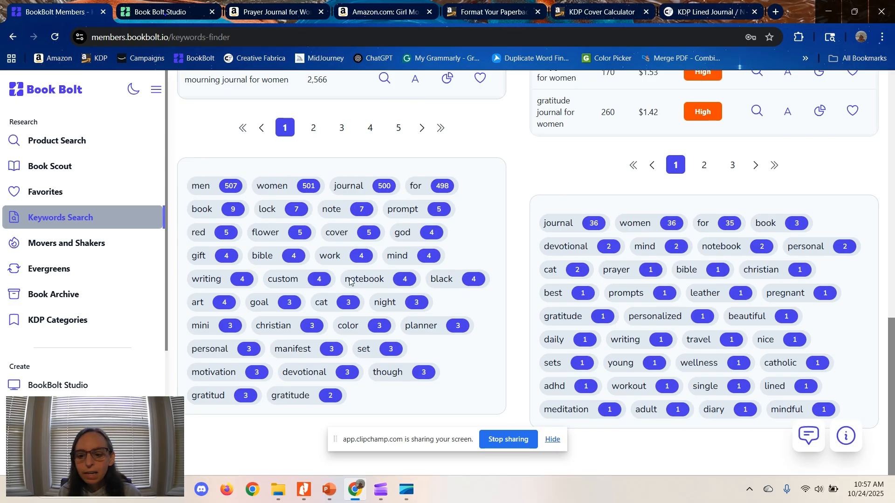
Switch to Amazon and show the book search suggestions for "journal for".
click(284, 16)
click(296, 85)
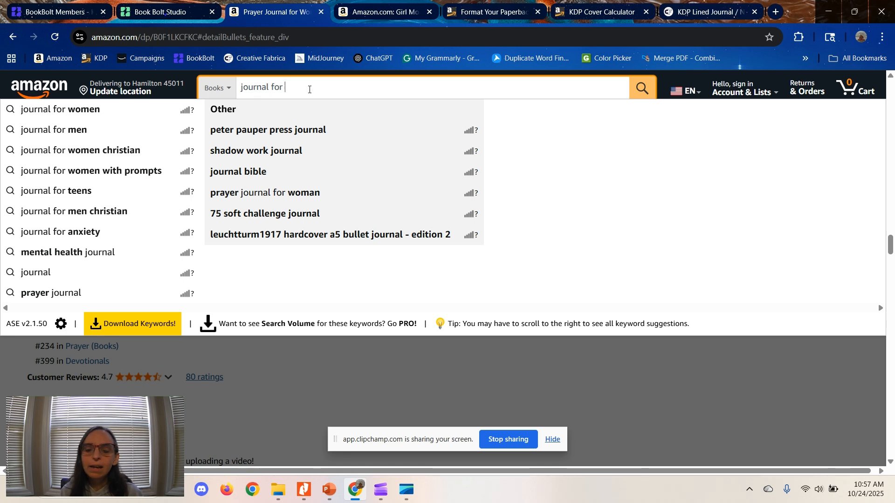
Return to Book Bolt and review the daily Movers and Shakers in the General category.
click(56, 12)
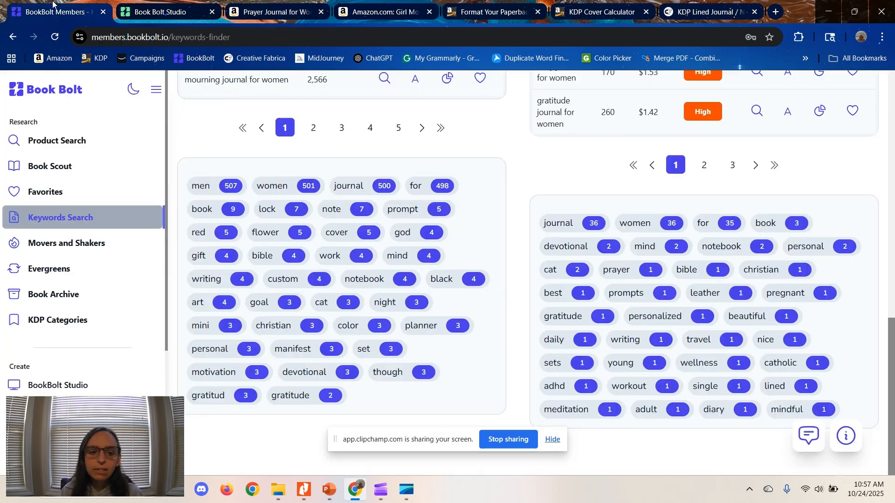
click(91, 240)
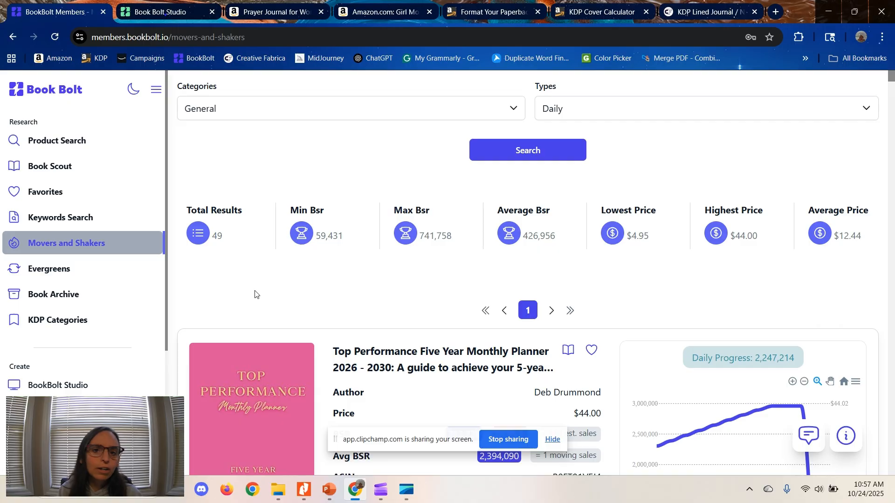
scroll(254, 294, down, 8)
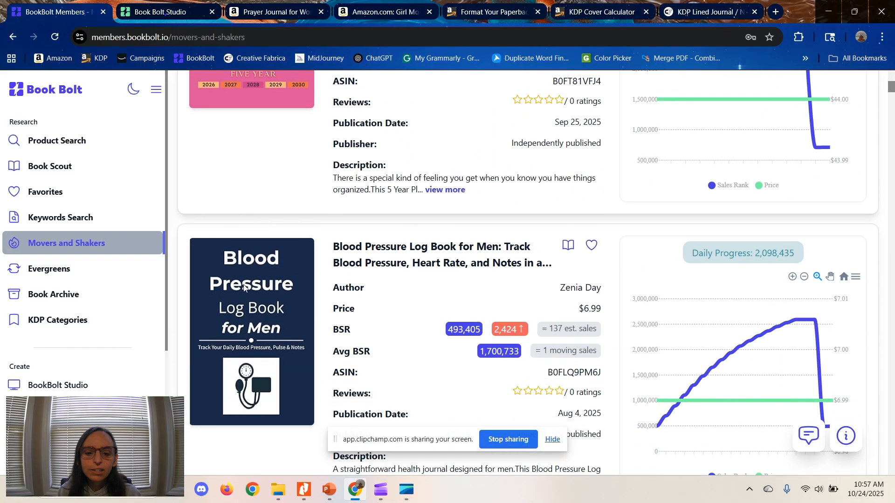
Open Evergreens and examine the one-month General results, including the Girl Moments coloring book.
click(51, 275)
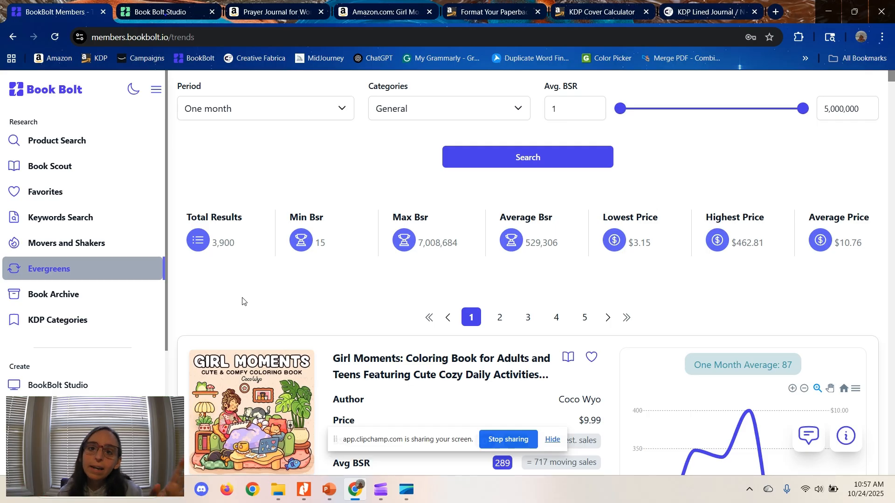
scroll(243, 301, down, 9)
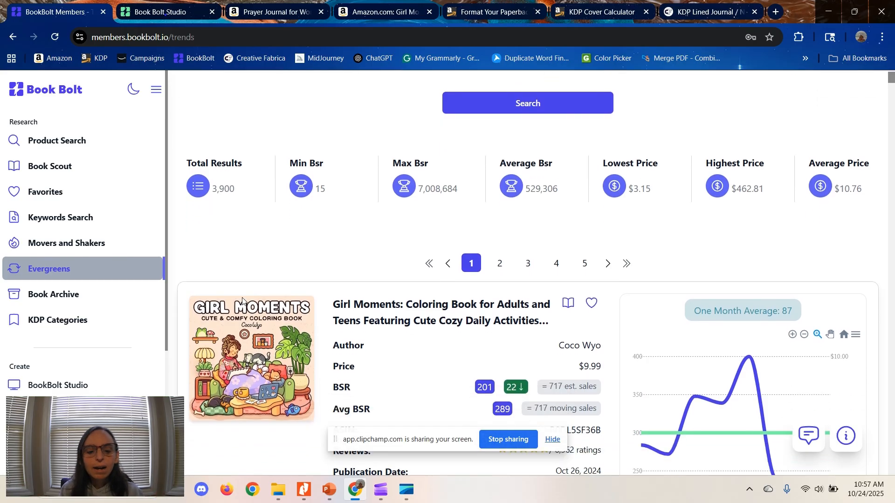
scroll(243, 301, down, 6)
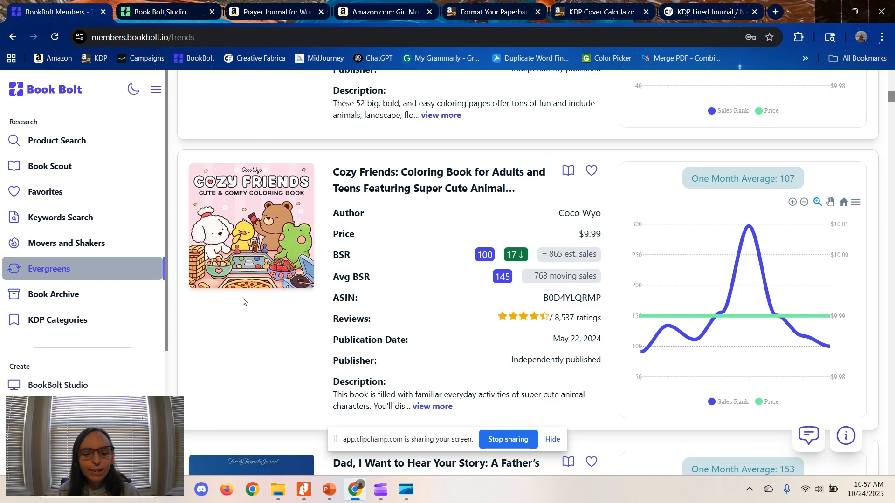
scroll(242, 301, up, 12)
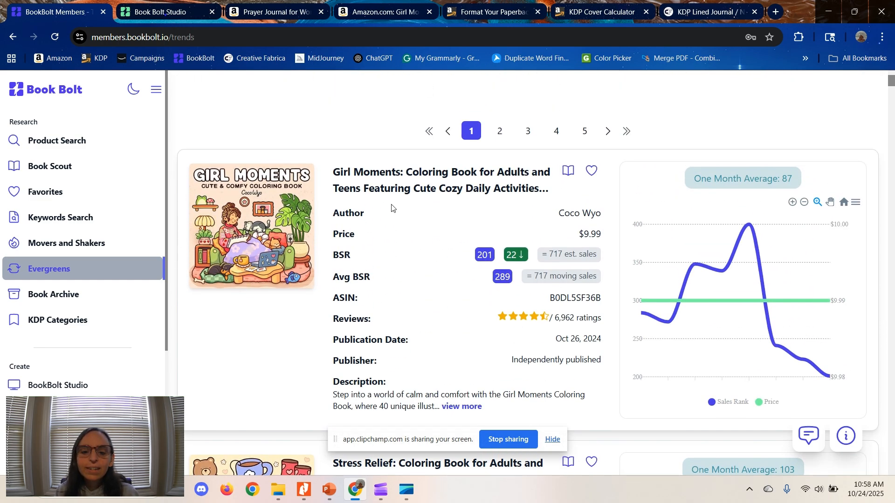
Switch to the Amazon listing for the Girl Moments coloring book and find its product details.
click(359, 5)
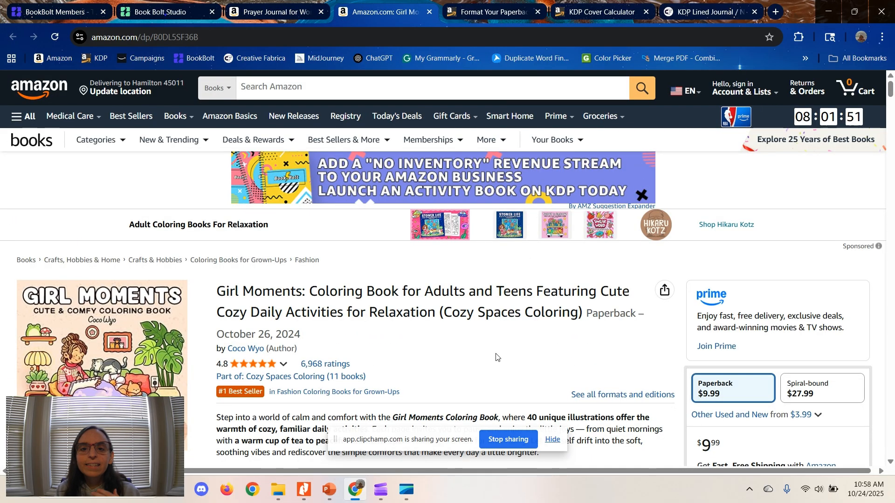
scroll(496, 358, down, 2)
scroll(496, 357, down, 15)
scroll(497, 358, down, 20)
scroll(496, 357, down, 15)
scroll(496, 357, down, 4)
scroll(496, 357, down, 1)
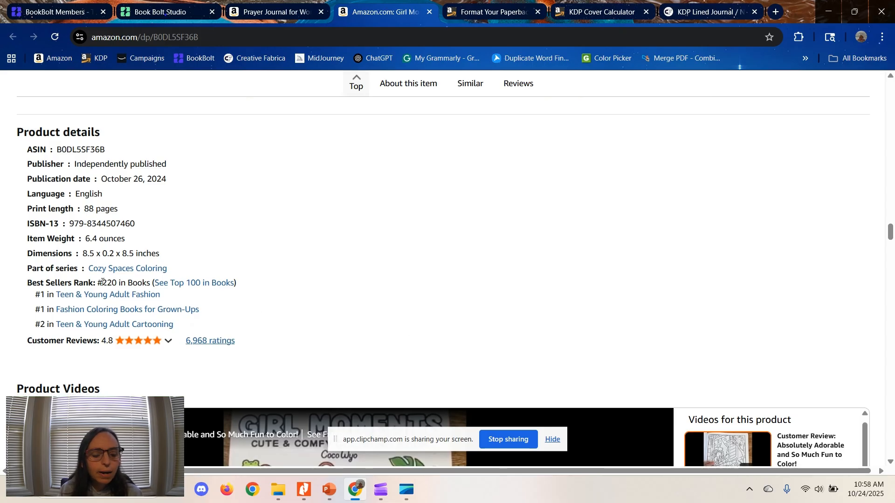
Highlight the book's Best Sellers Rank and its publisher entry in the product details.
drag(102, 282, 131, 283)
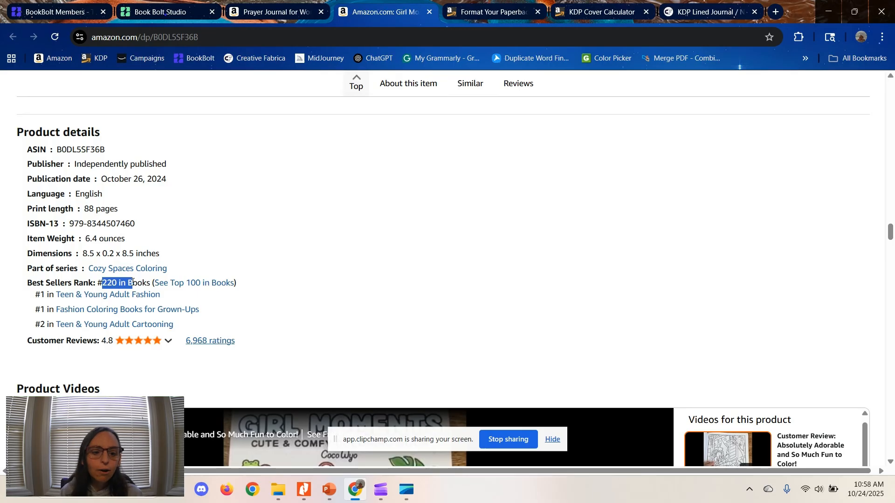
click(74, 162)
drag(74, 162, 188, 173)
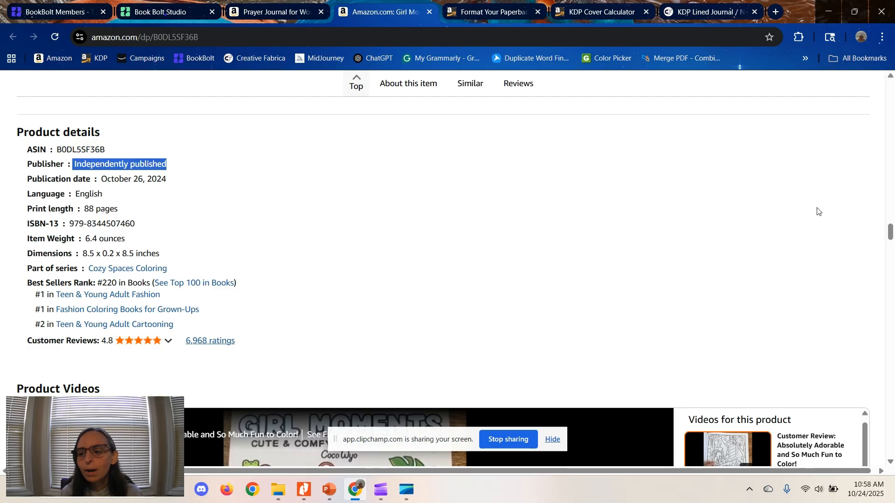
drag(891, 232, 891, 86)
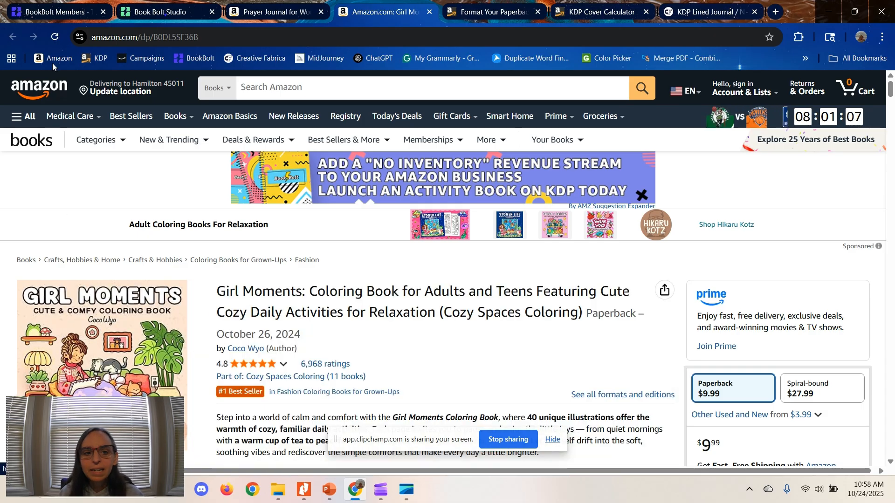
Return to Book Bolt, open KDP Categories and review the suggested categories for "journal for women".
click(48, 14)
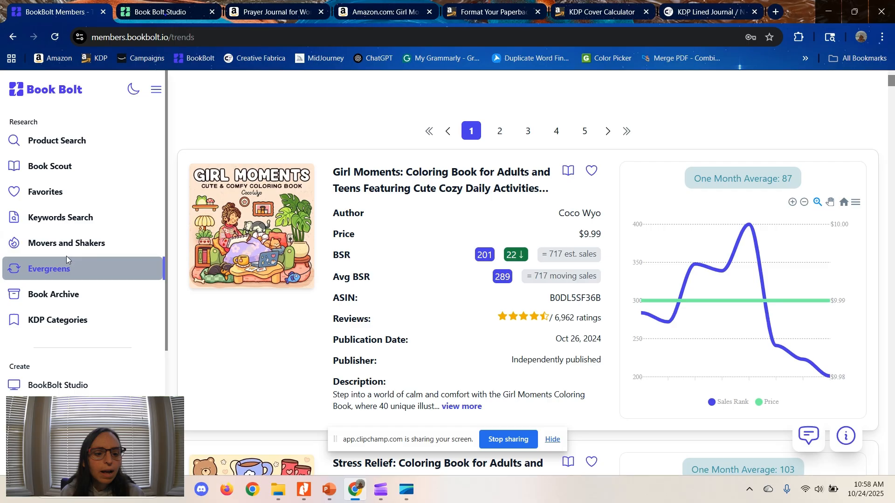
click(62, 332)
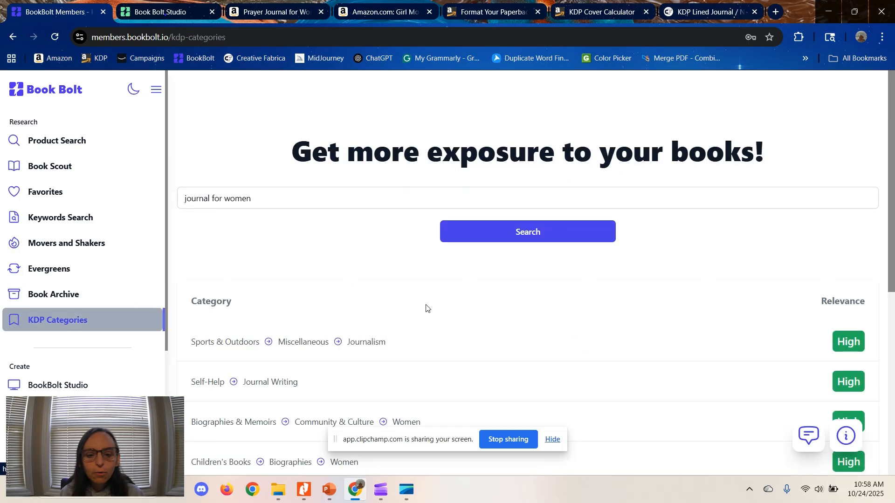
scroll(501, 307, down, 1)
scroll(502, 308, down, 3)
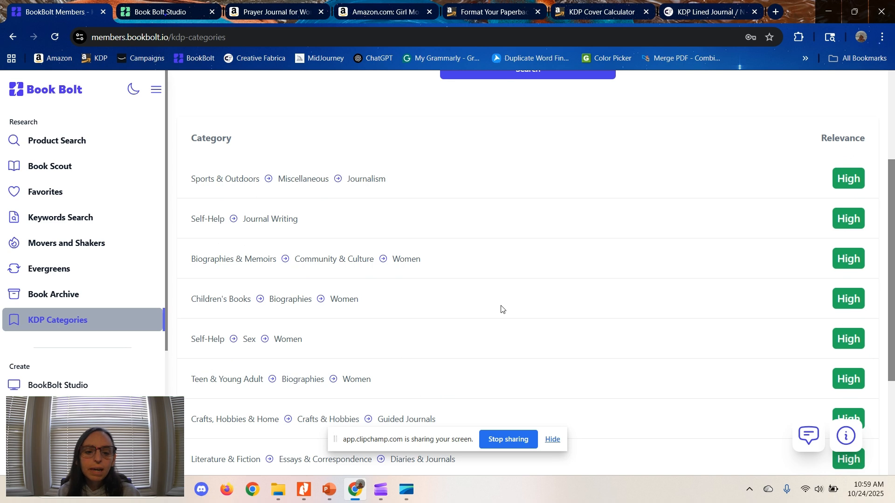
scroll(502, 309, up, 1)
scroll(502, 308, down, 1)
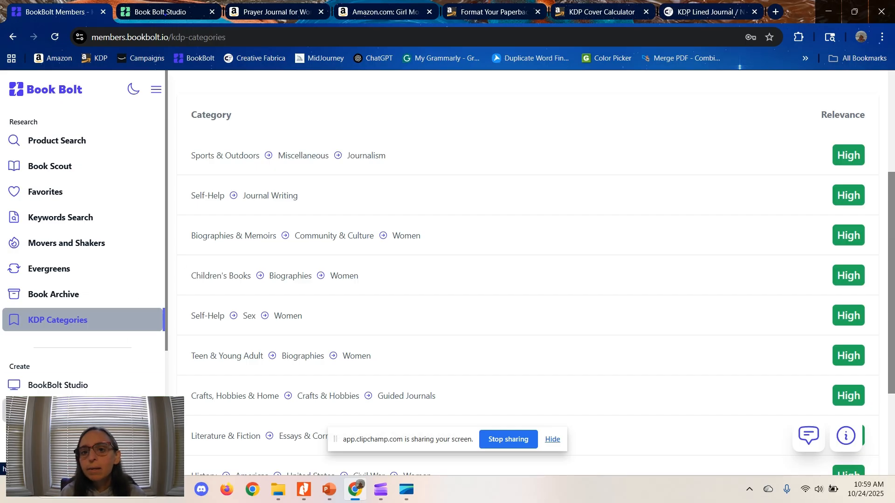
Switch to Book Bolt Studio, open the new project setup and examine the available project types.
click(164, 12)
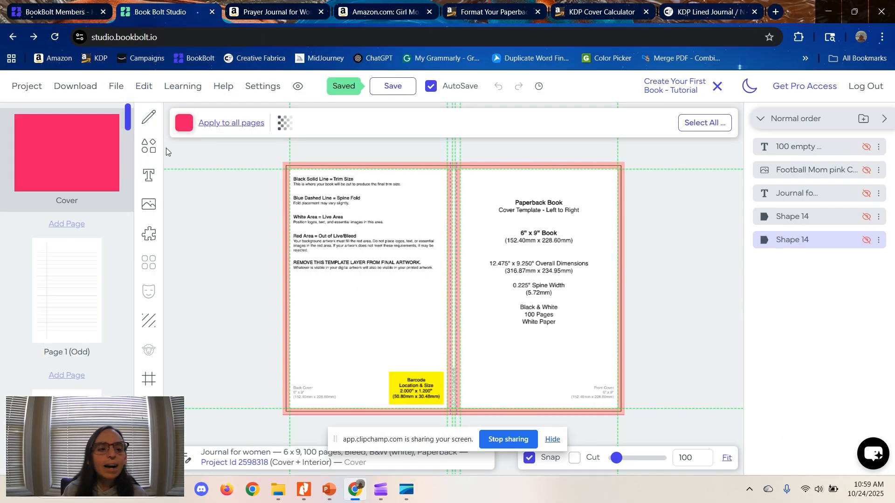
click(70, 12)
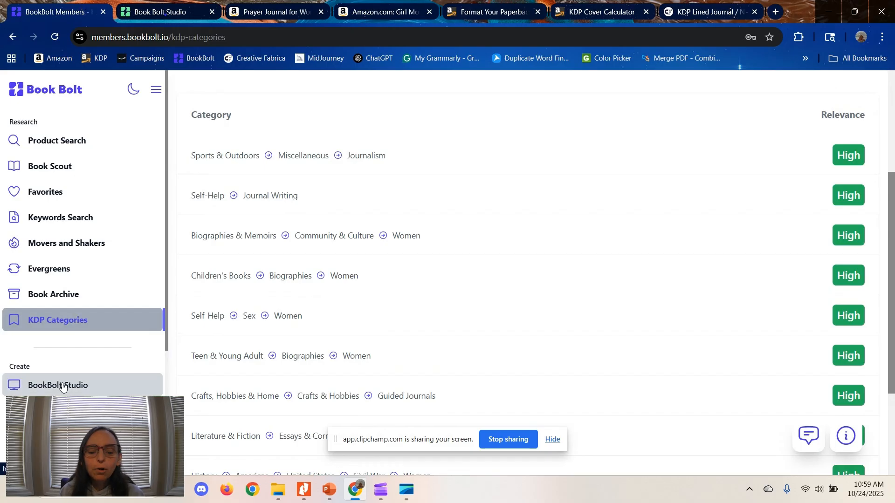
click(189, 7)
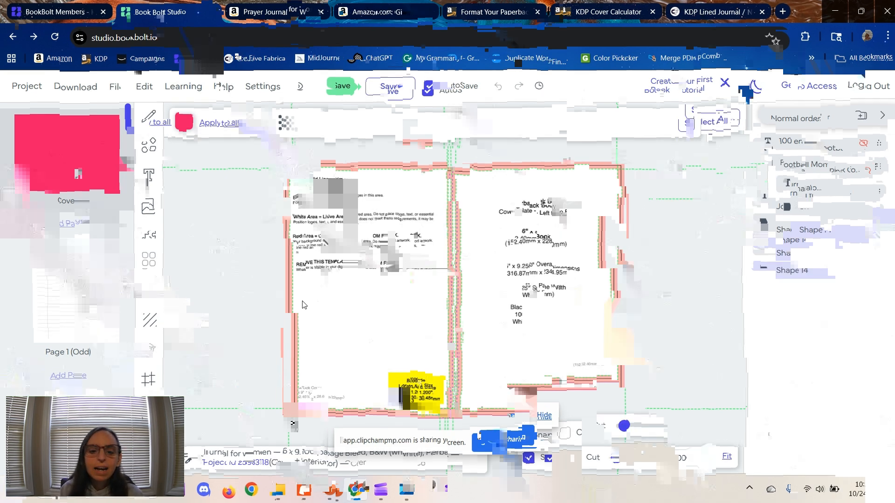
click(26, 87)
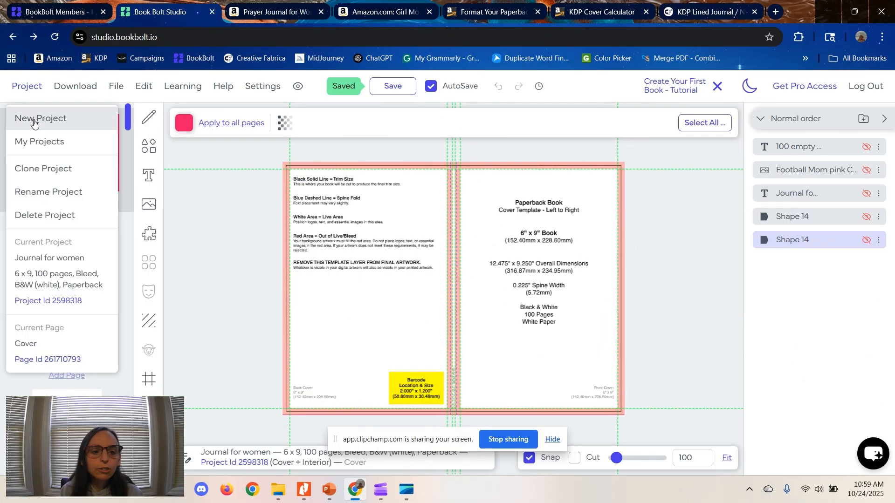
click(34, 121)
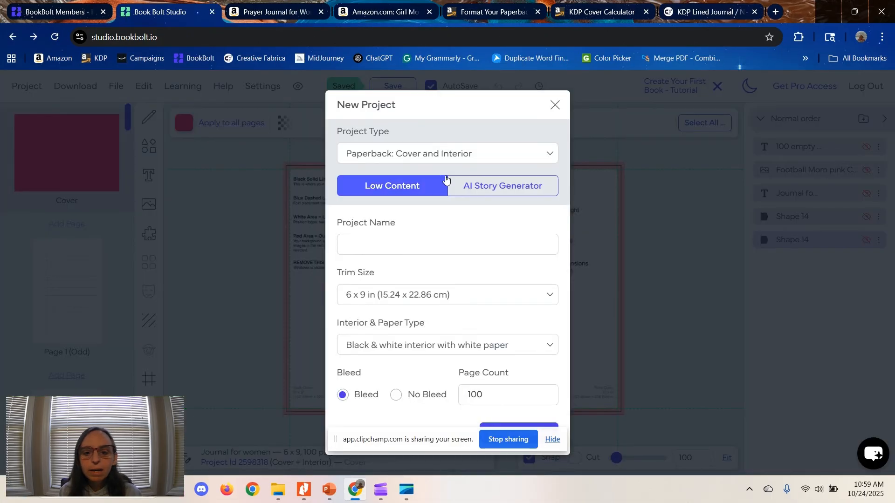
click(486, 154)
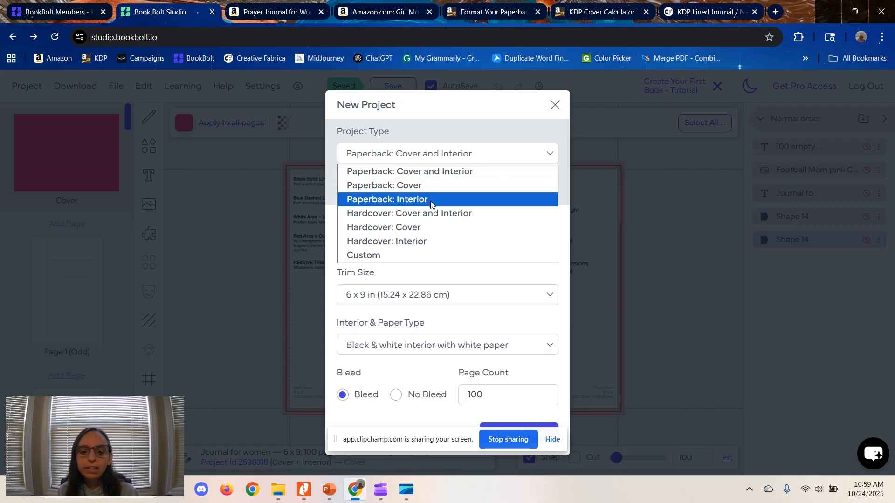
click(495, 138)
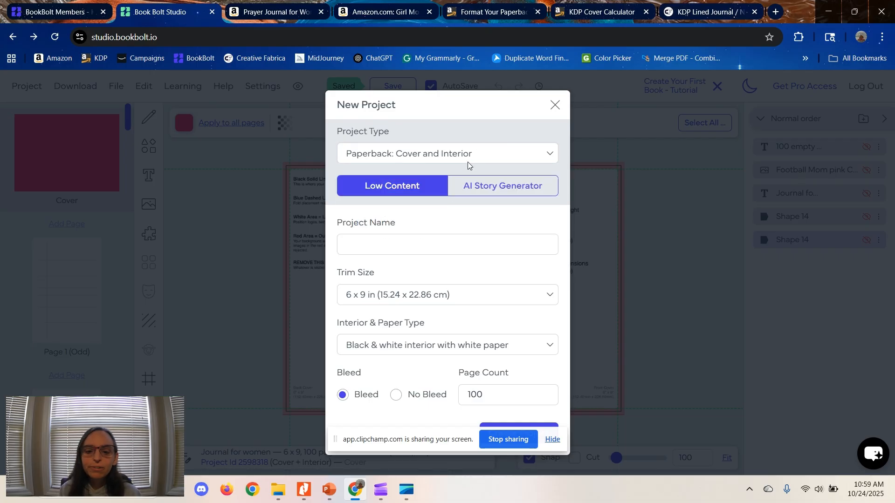
Examine the trim sizes and the interior and paper types, and leave the project setup without creating a project.
click(416, 297)
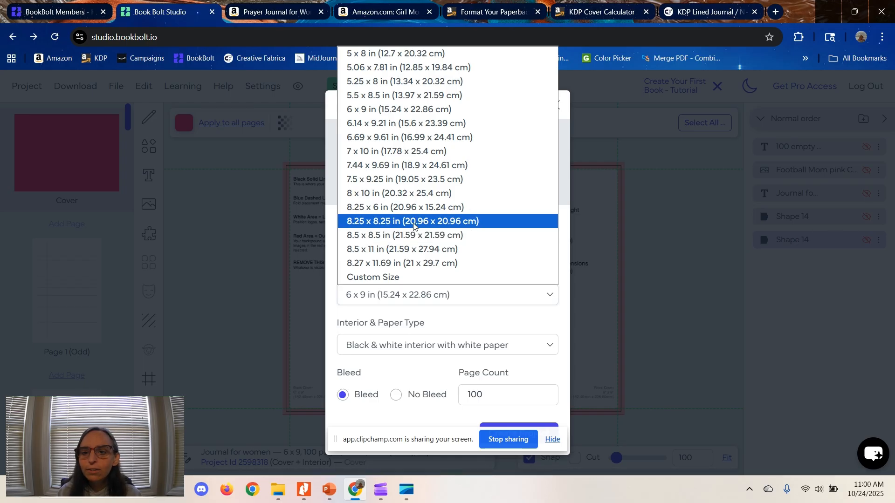
click(397, 111)
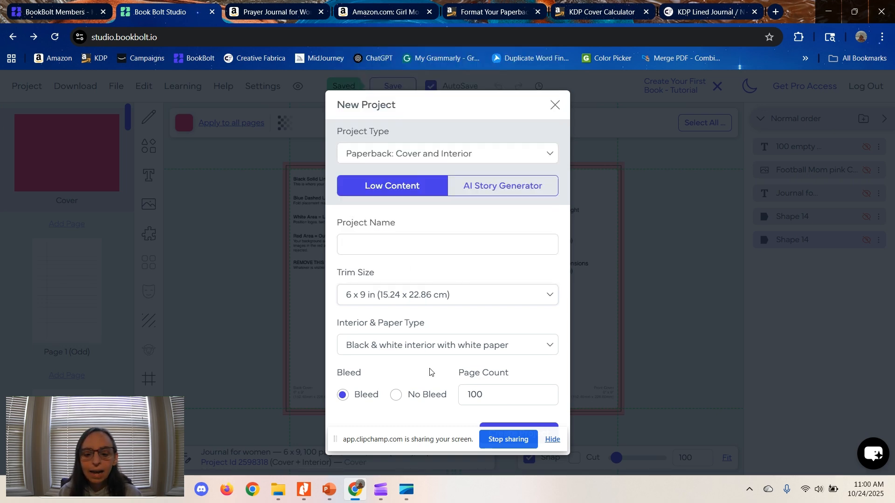
click(393, 348)
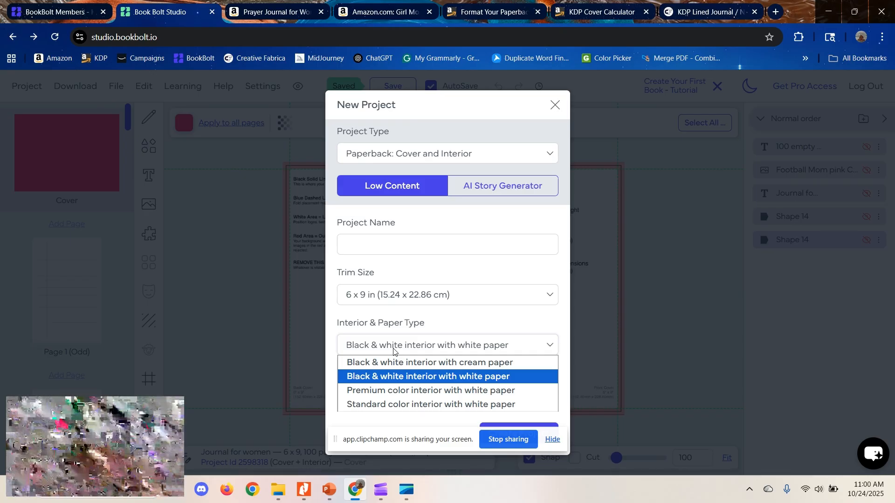
click(393, 349)
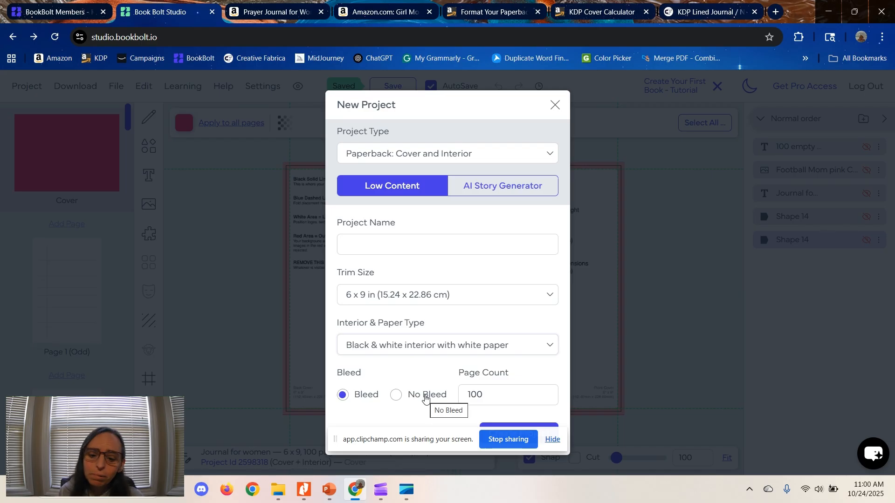
click(554, 110)
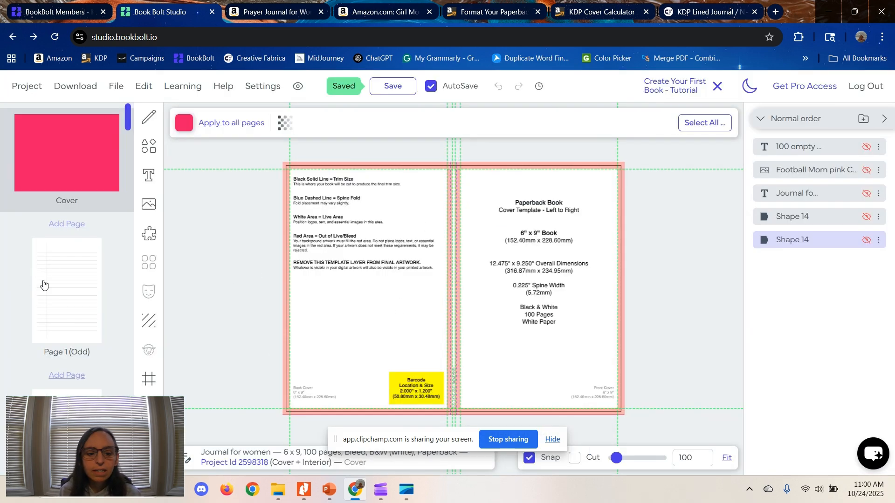
Open interior page 1 of the journal and browse the Interior Templates Library.
click(56, 288)
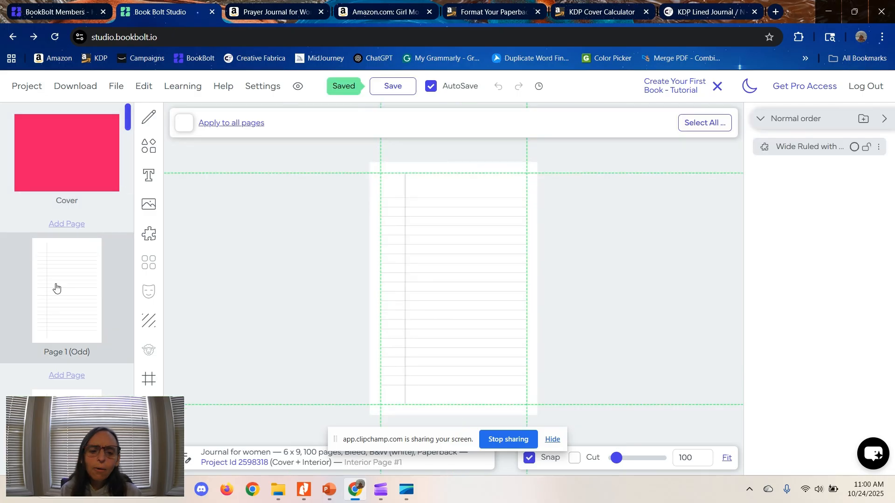
click(154, 234)
click(164, 237)
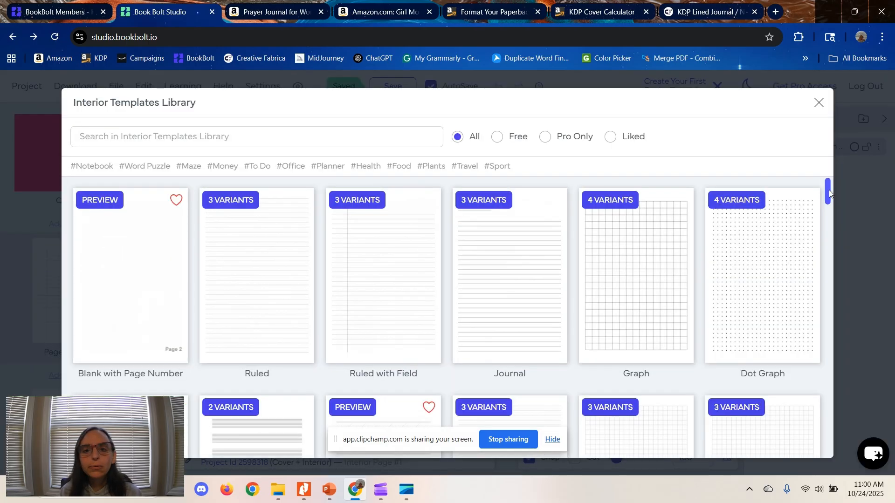
mouse_move(830, 192)
mouse_down()
mouse_move(825, 390)
mouse_move(824, 214)
mouse_move(811, 339)
mouse_up()
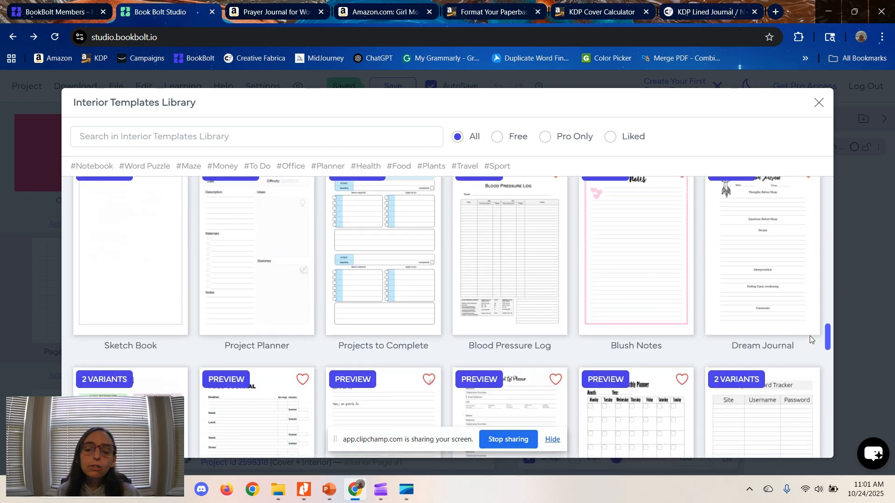
drag(810, 340, 822, 186)
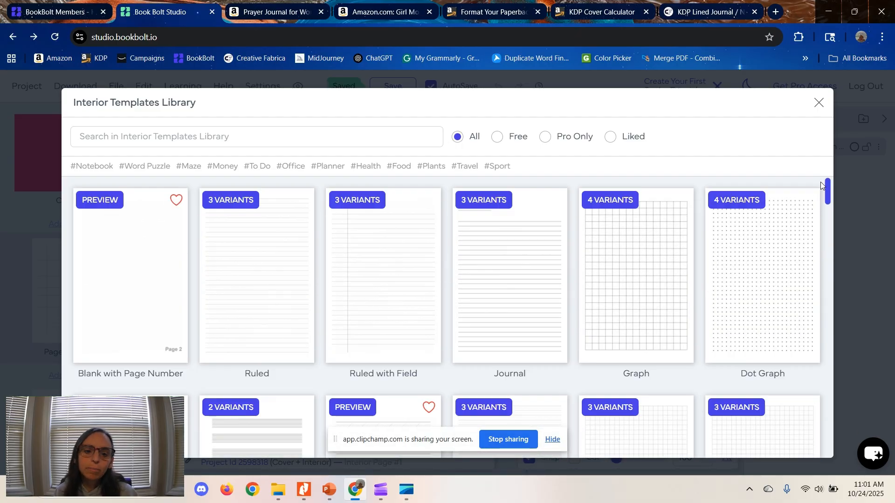
Choose the Wide Ruled with Field template for all interior pages and view its line options, leaving without submitting.
click(391, 274)
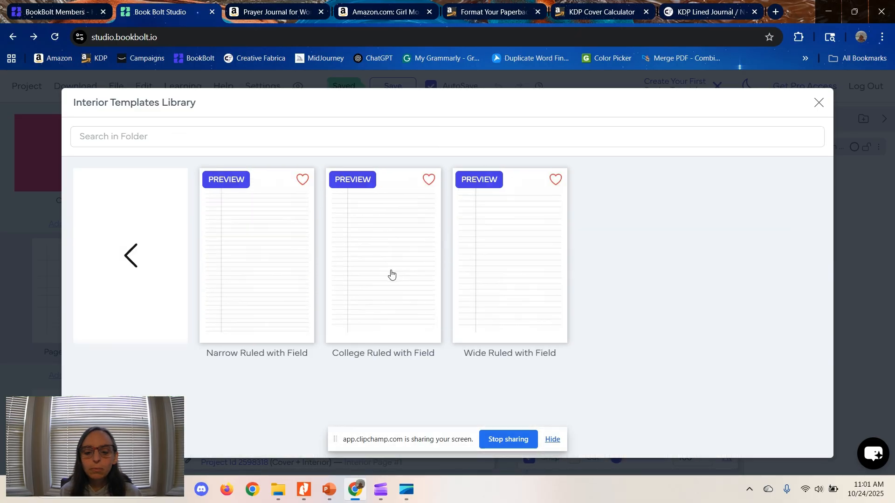
click(501, 297)
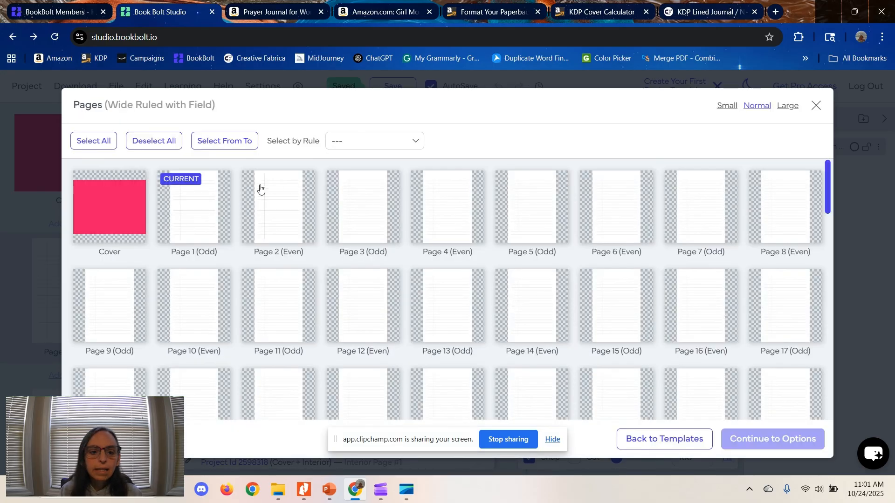
click(101, 141)
click(107, 202)
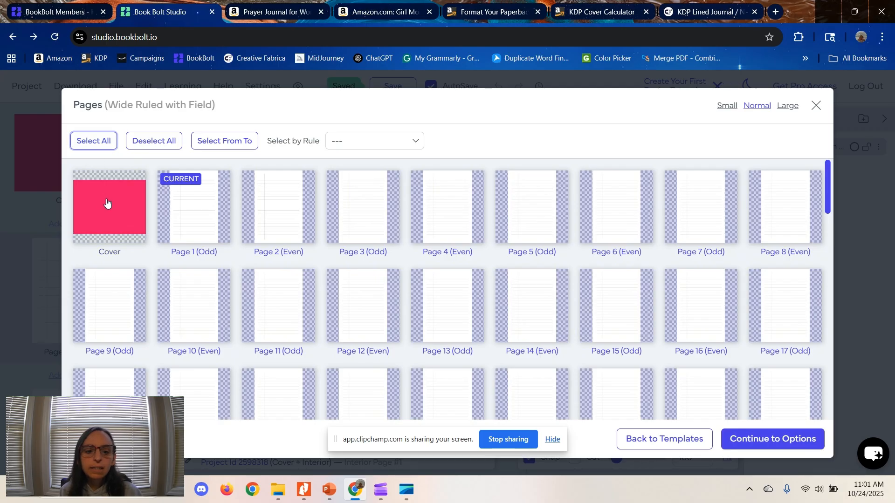
click(785, 445)
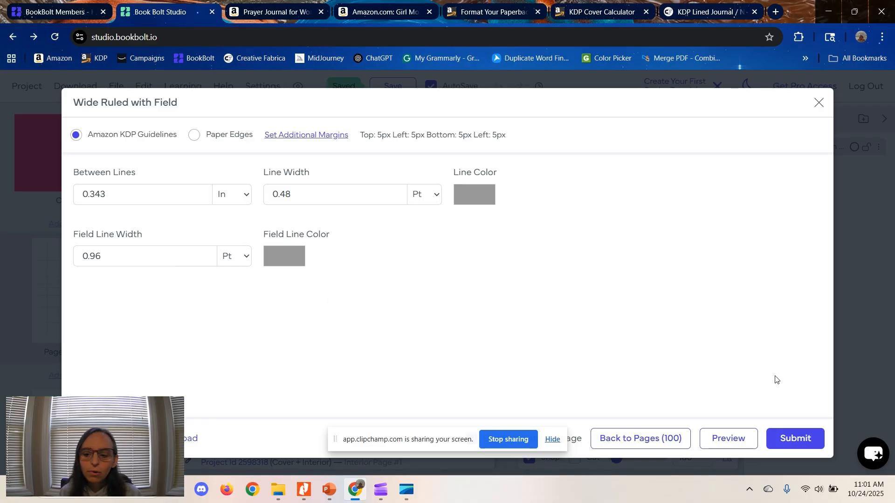
click(818, 103)
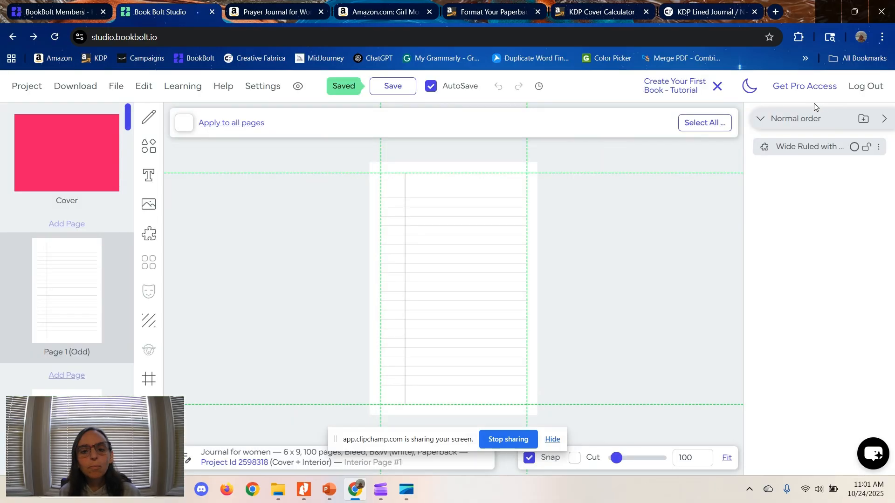
Show the journal's cover page, and open the cover calculator from KDP's paperback cover formatting help.
mouse_move(127, 119)
mouse_down()
mouse_move(130, 272)
mouse_move(121, 124)
mouse_up()
click(60, 158)
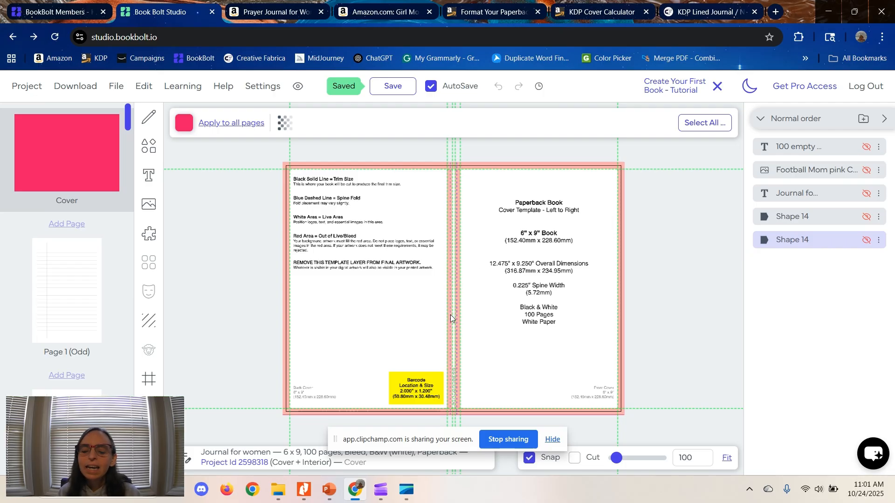
click(488, 14)
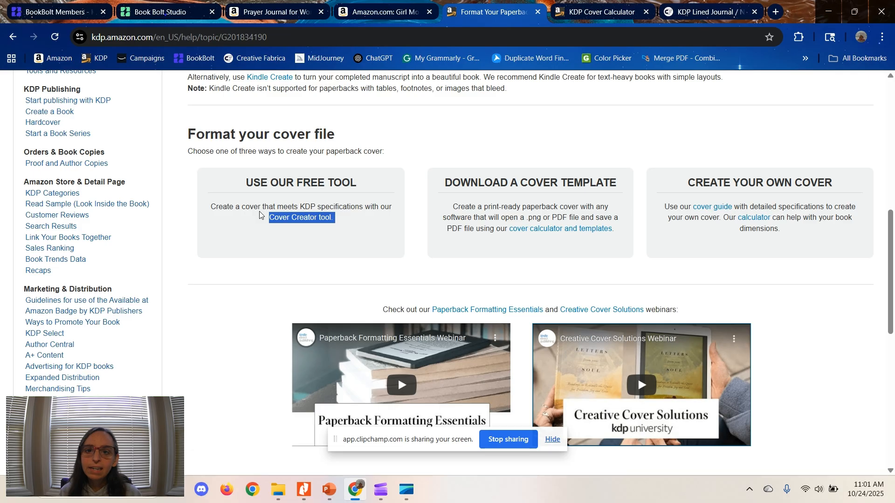
click(535, 235)
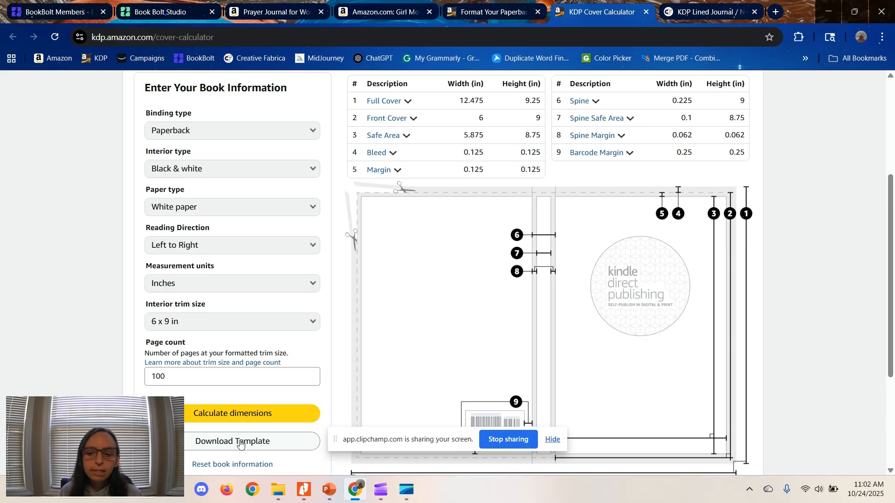
Switch to Nitro PDF Pro to view the 6 x 9 in KDP cover template, and return to Book Bolt's members site.
click(303, 489)
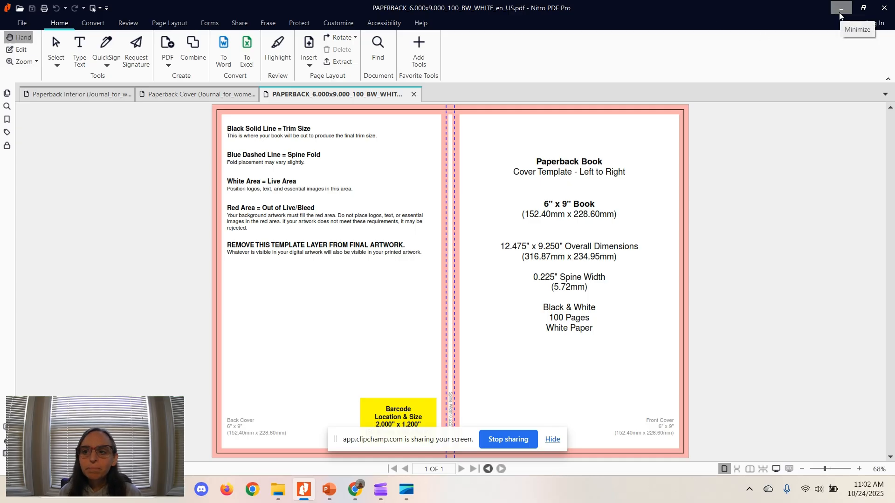
click(841, 13)
click(46, 14)
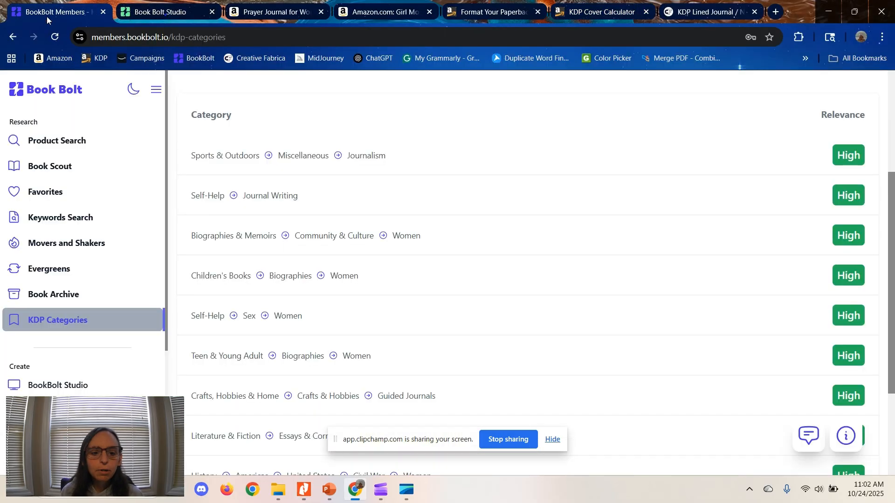
Switch to Book Bolt Studio and apply the cover's pink paper color to all pages of the journal.
click(160, 11)
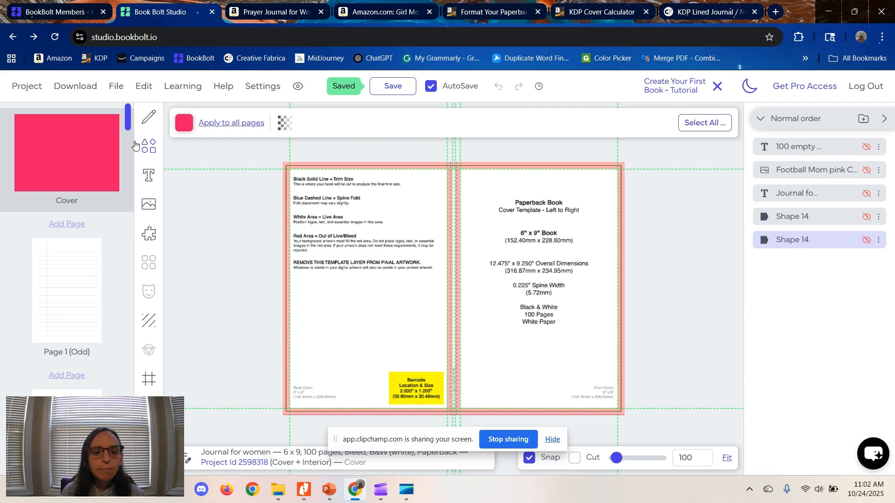
click(227, 123)
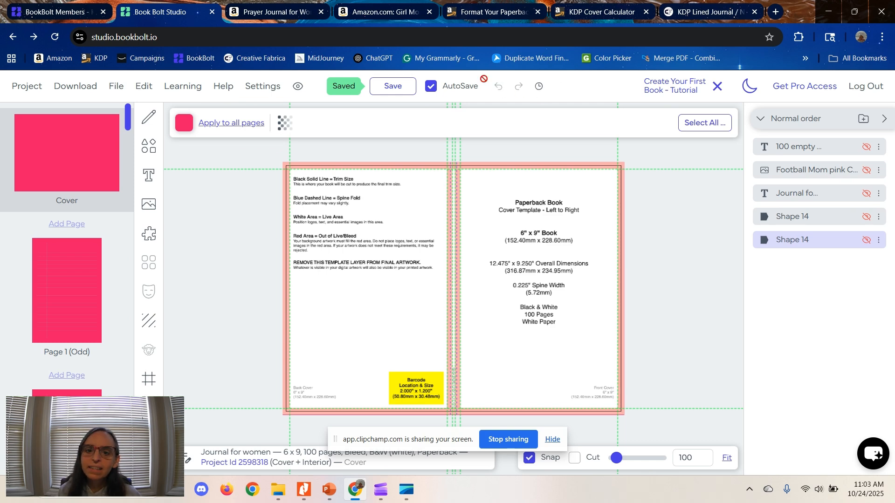
click(408, 92)
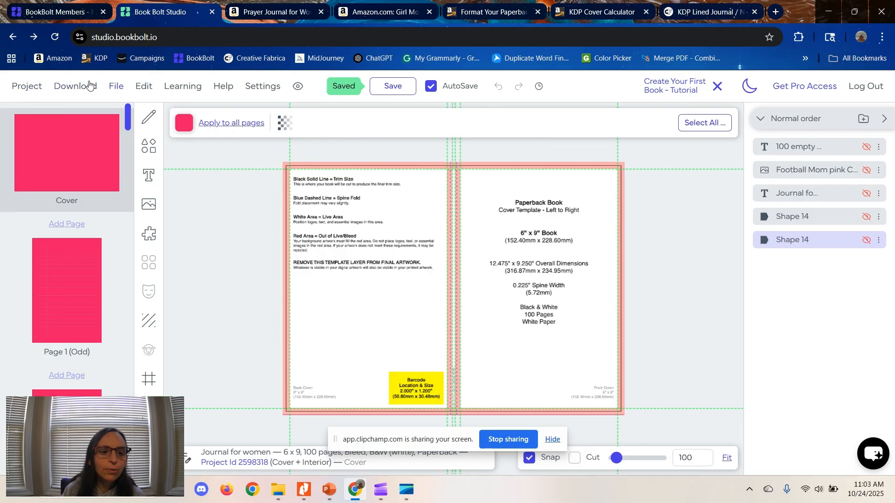
Set the paper color of interior page 1 to white and apply it to all interior pages.
click(83, 277)
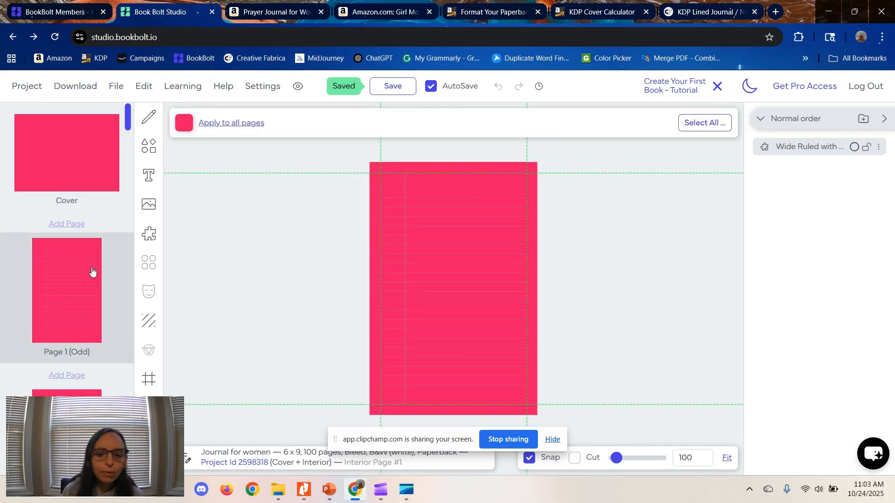
click(185, 124)
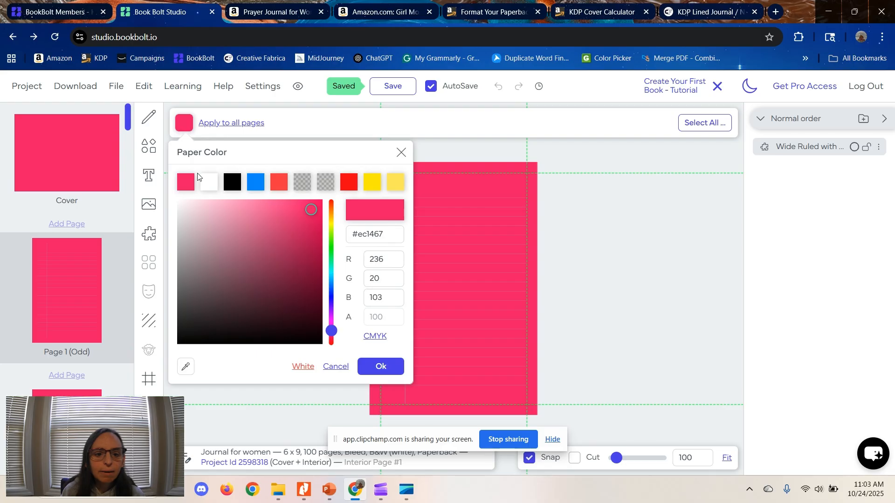
click(207, 186)
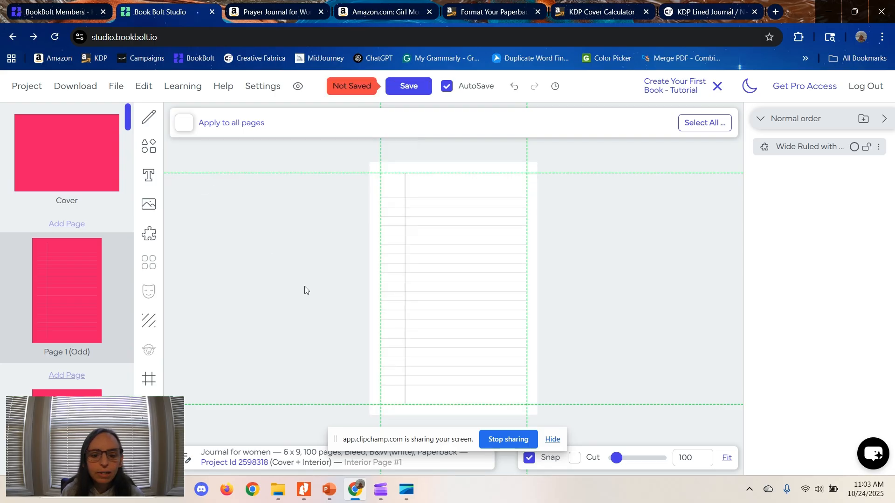
click(232, 123)
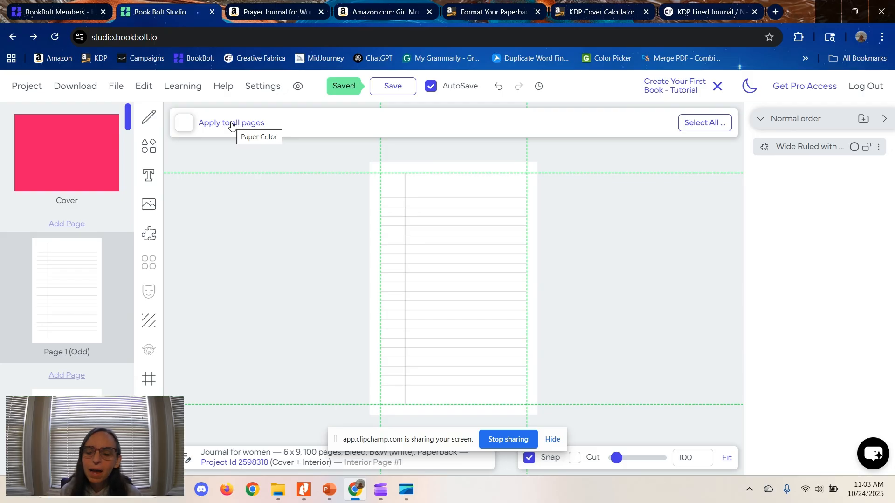
Set the cover template's opacity to 0 on the cover page, and view its paper color options without changing them.
click(60, 150)
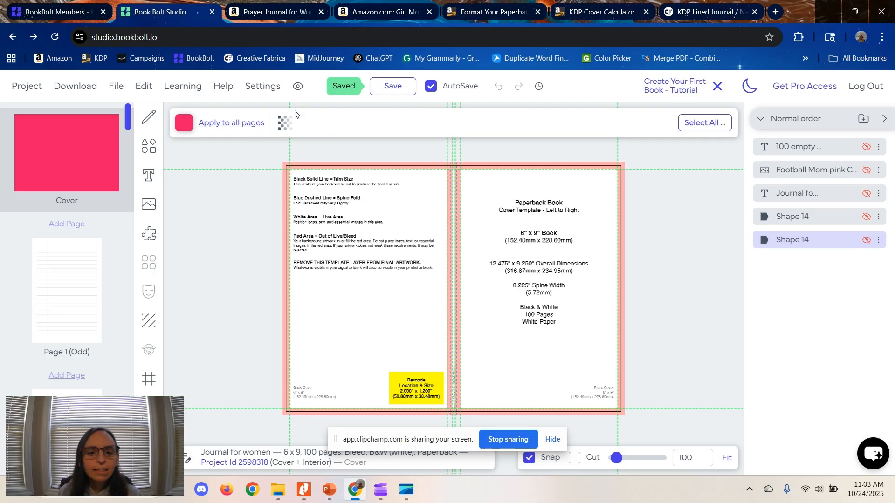
click(286, 124)
drag(424, 185, 262, 182)
click(493, 220)
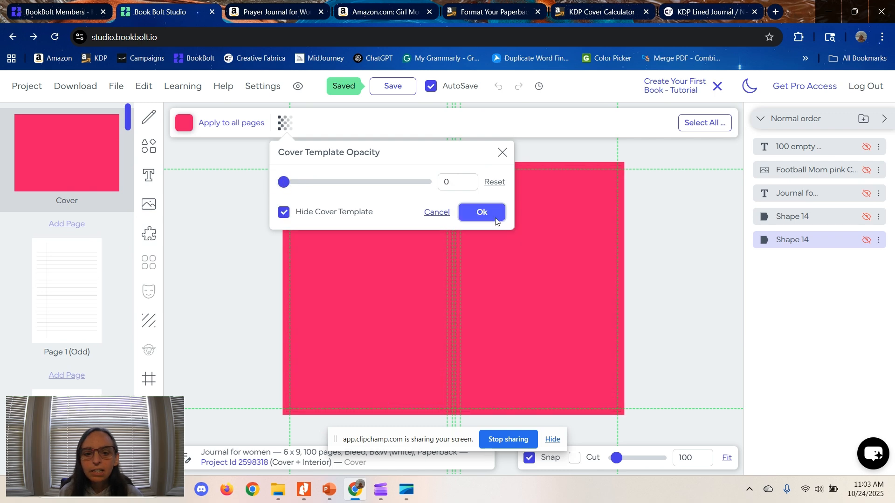
click(183, 122)
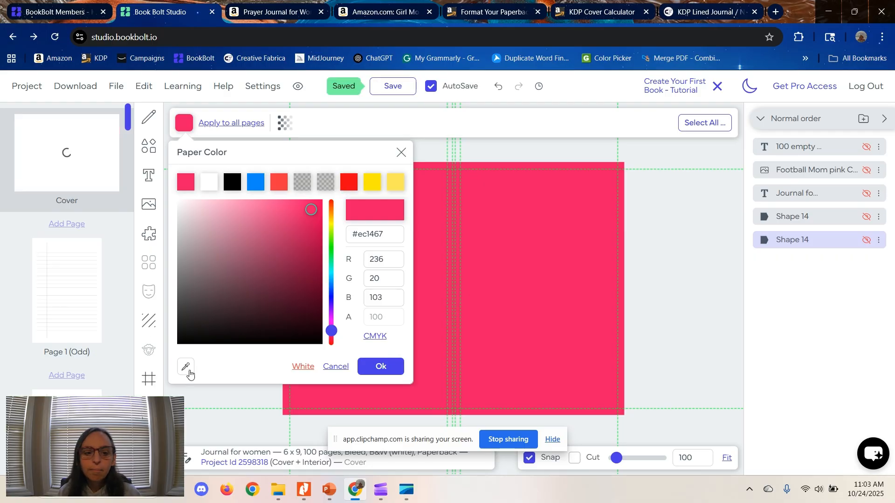
click(342, 367)
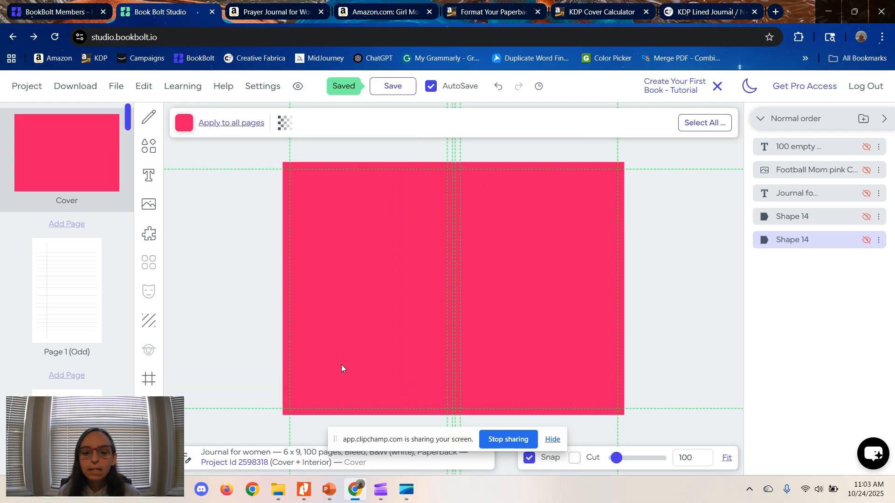
Show all five hidden cover layers: the back cover text, the Football Mom image, the title and both band shapes.
click(866, 148)
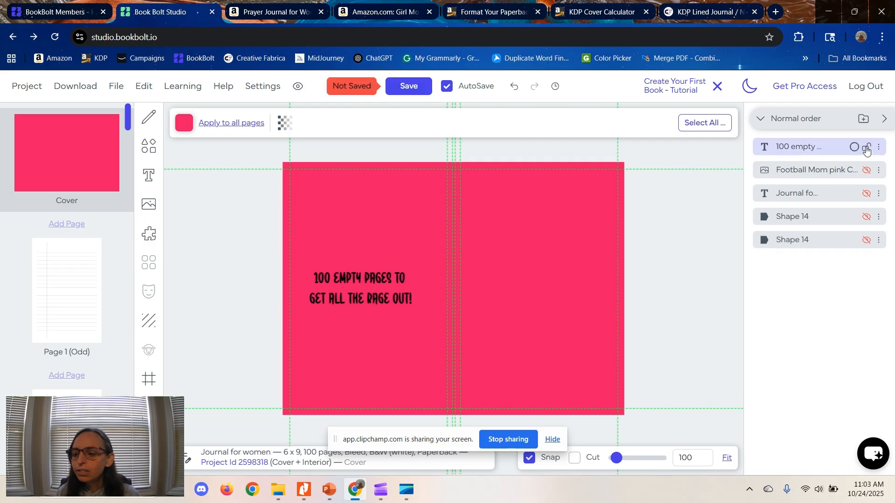
click(867, 171)
click(866, 194)
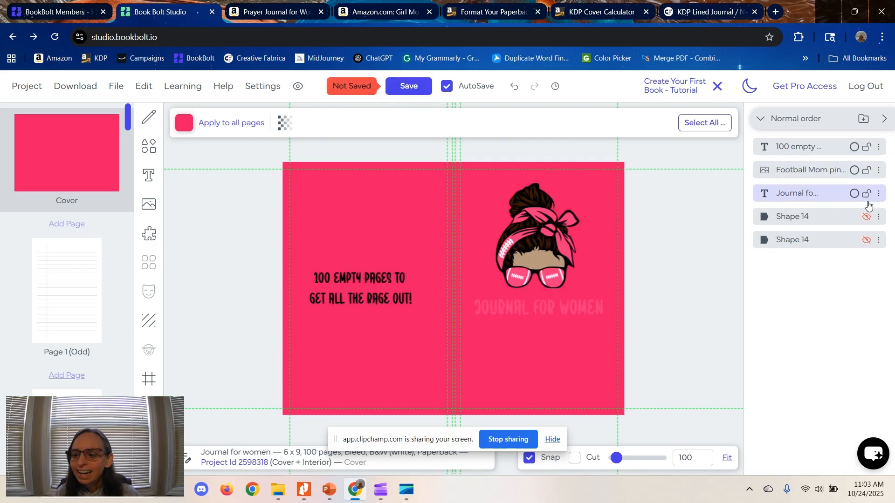
click(866, 217)
click(867, 241)
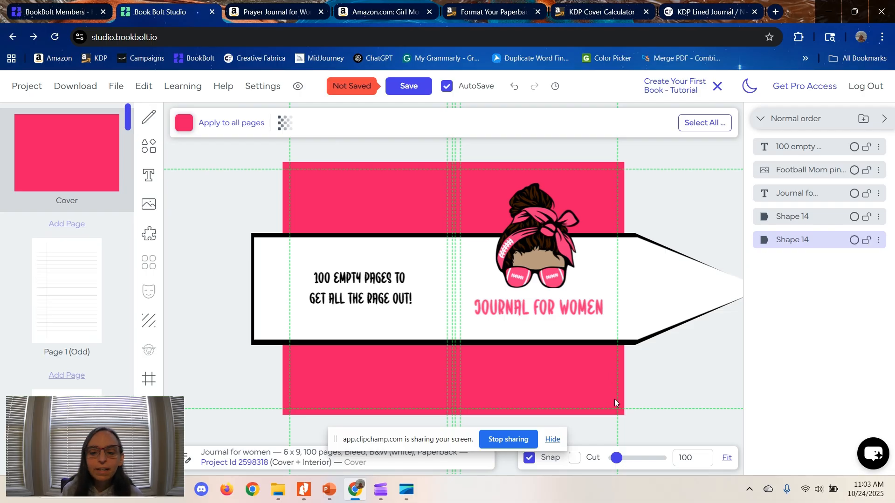
Select the white band shape on the cover and view the shapes library without adding anything.
click(414, 261)
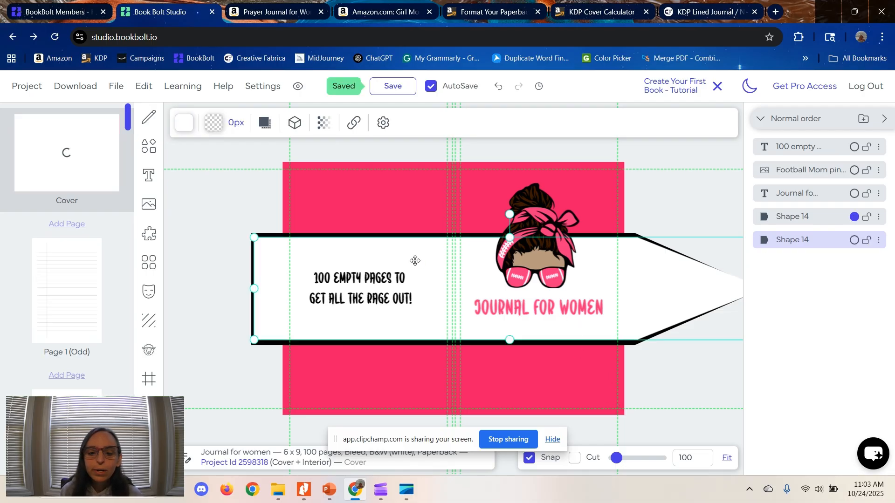
click(143, 148)
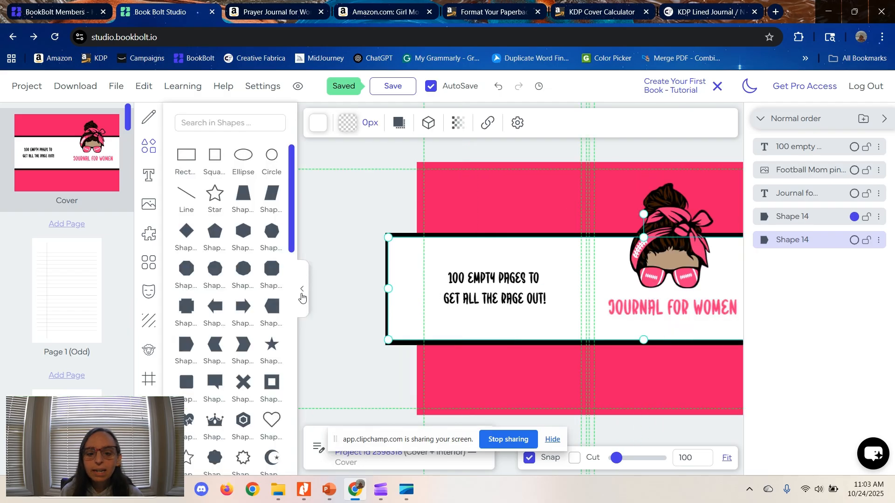
click(306, 295)
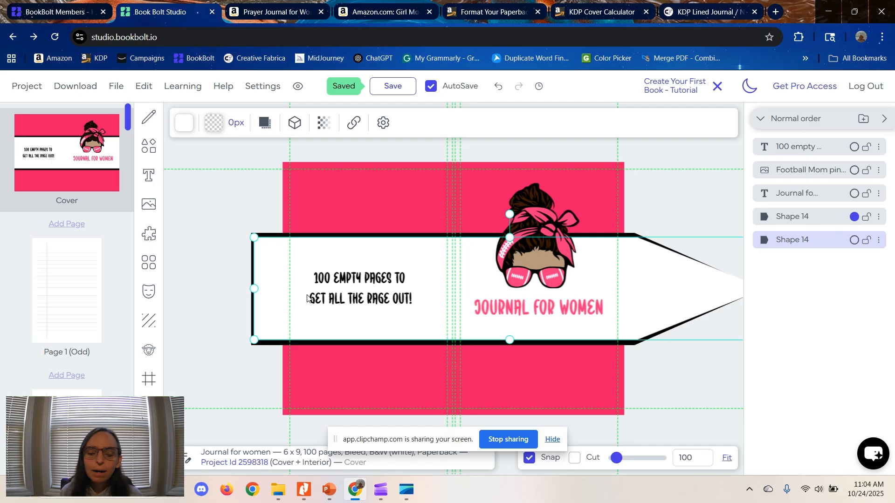
Browse the free and uploaded fonts for the back cover text "100 empty pages to get all the rage out!", keeping its font.
click(360, 284)
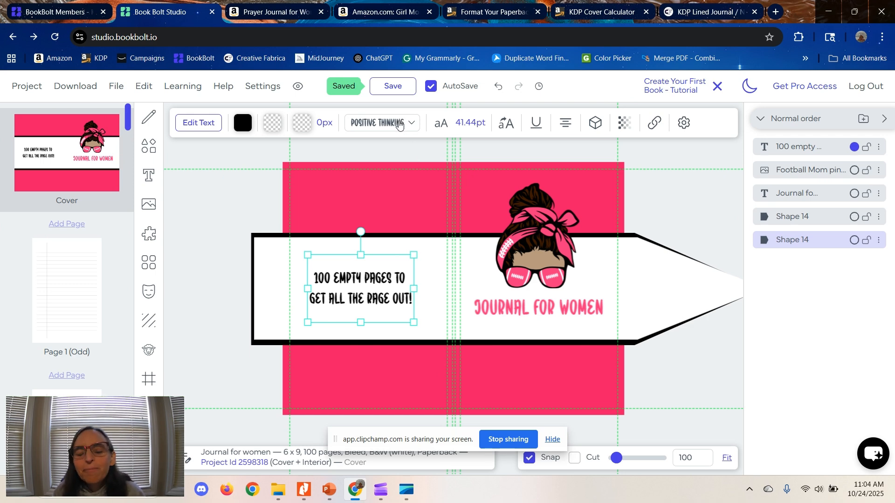
click(399, 125)
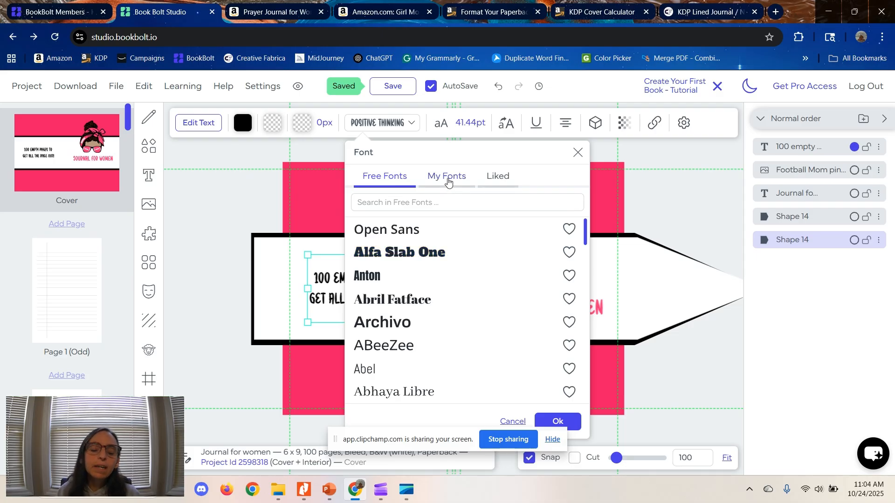
click(448, 179)
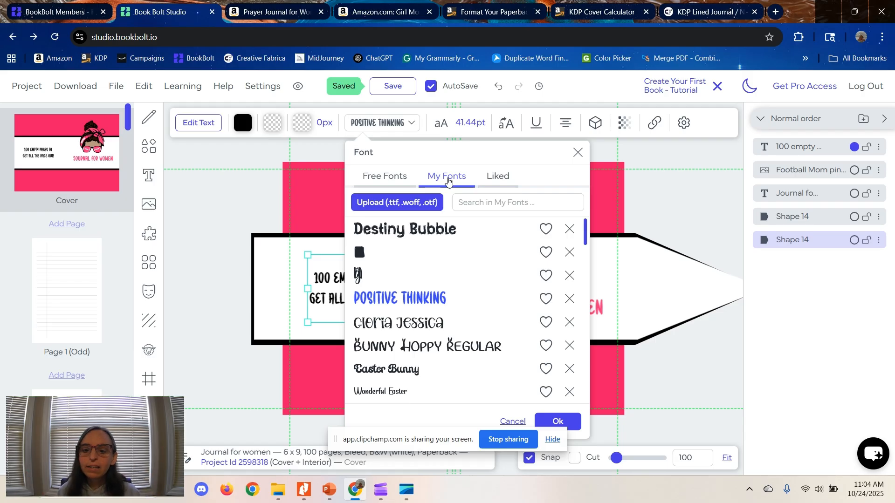
drag(586, 236, 585, 316)
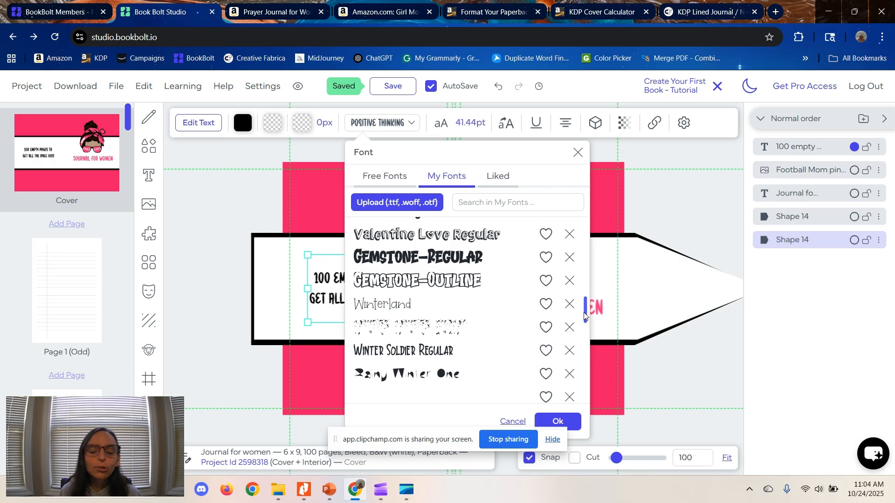
drag(586, 317, 588, 214)
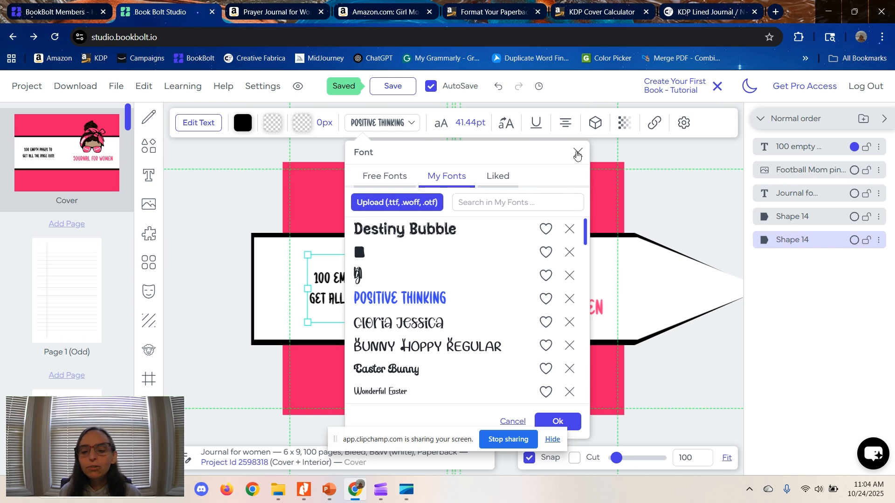
click(577, 153)
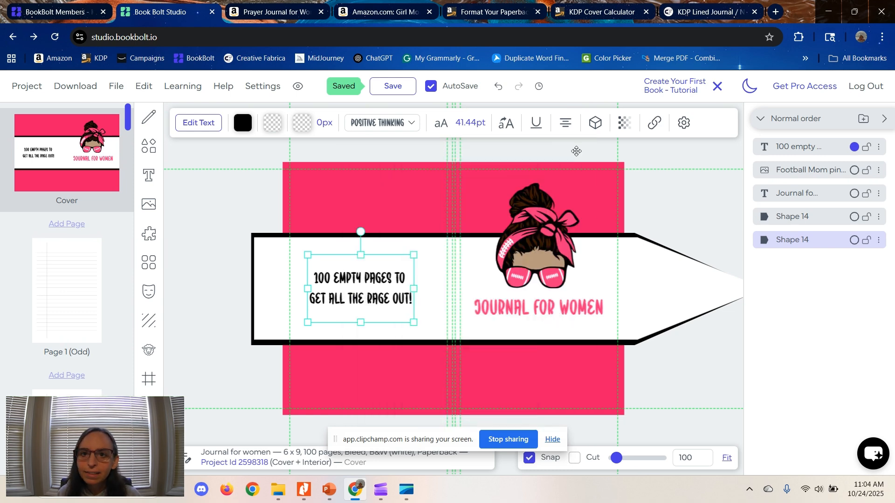
Insert laces.png from the uploaded images onto the cover's spine and stretch it to the full cover height, including bleed.
click(526, 237)
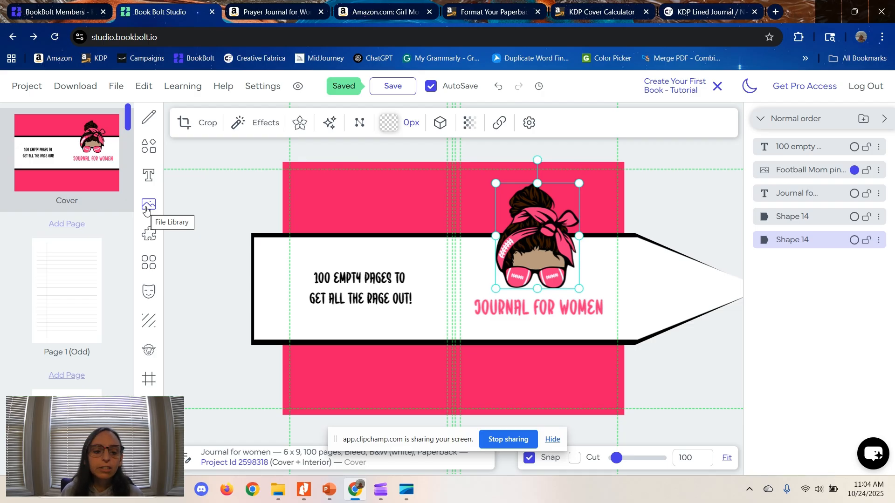
click(147, 206)
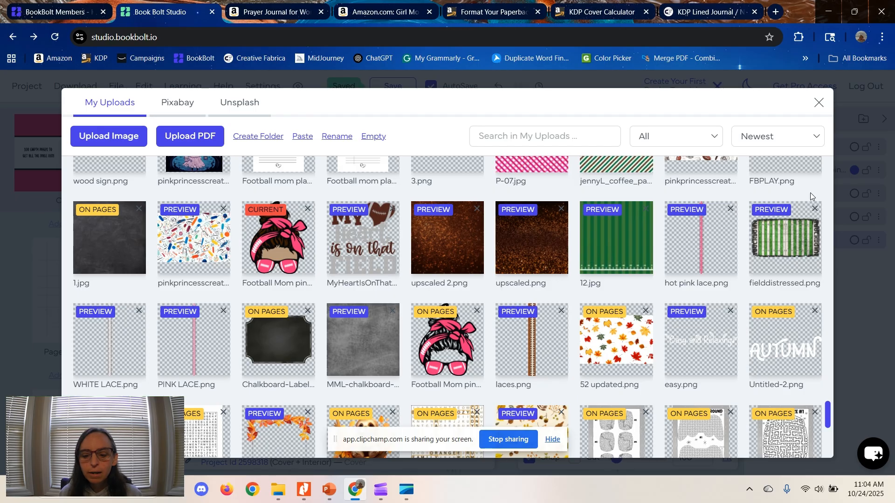
click(520, 351)
drag(541, 313, 455, 313)
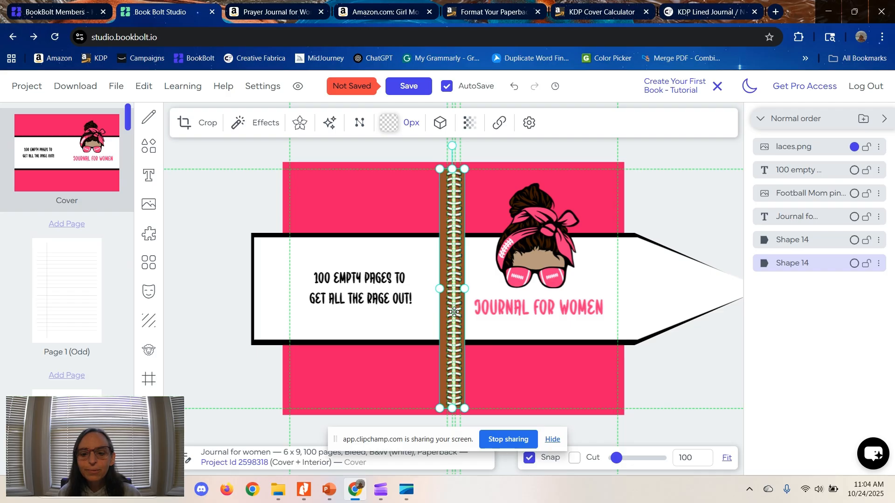
drag(452, 169, 452, 161)
drag(452, 409, 451, 415)
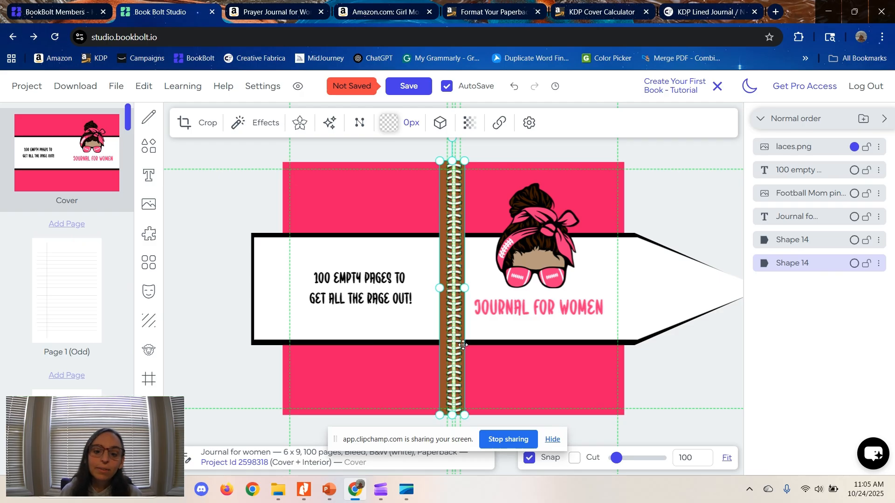
Move the laces image from the spine onto the back cover, and shift the Football Mom image slightly up and left.
drag(463, 293, 377, 287)
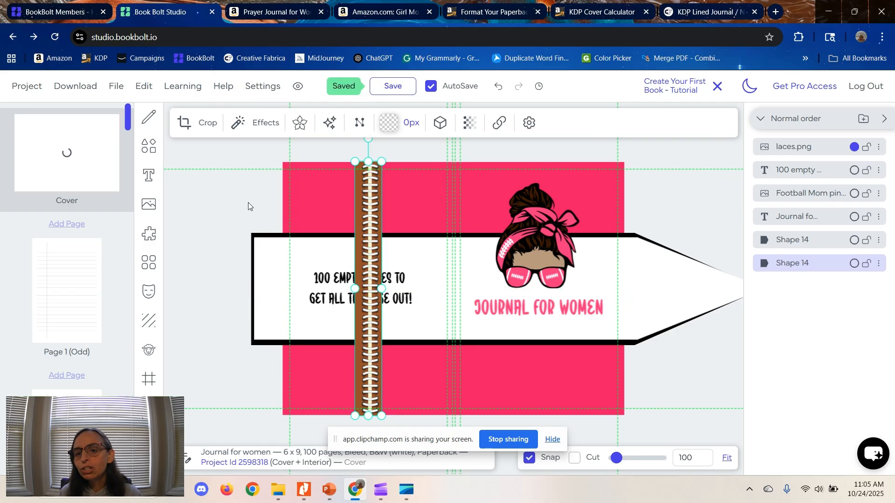
click(571, 242)
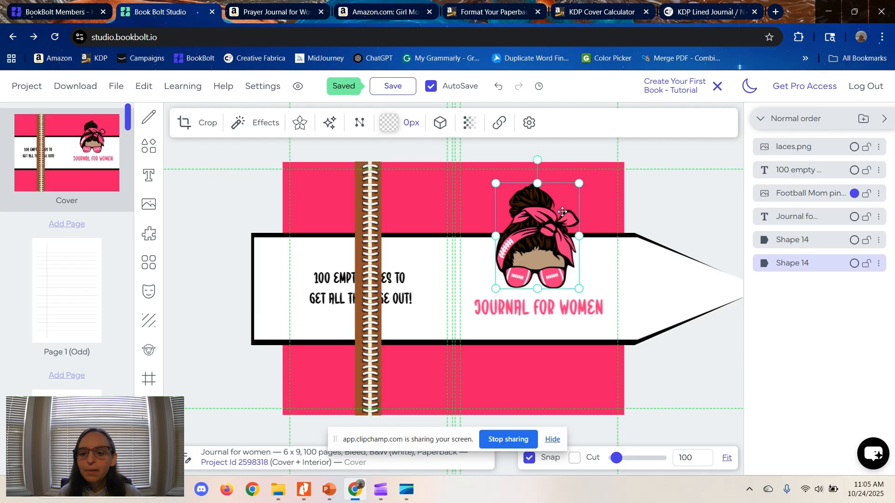
mouse_move(540, 214)
mouse_down()
mouse_move(501, 248)
mouse_move(535, 216)
mouse_up()
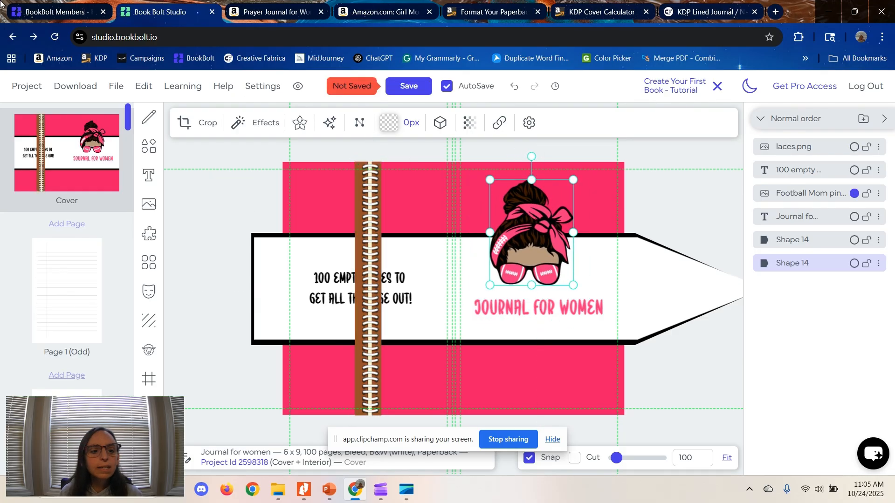
Review the project's download and file export options, and show the folder of downloaded journal files in File Explorer.
click(86, 89)
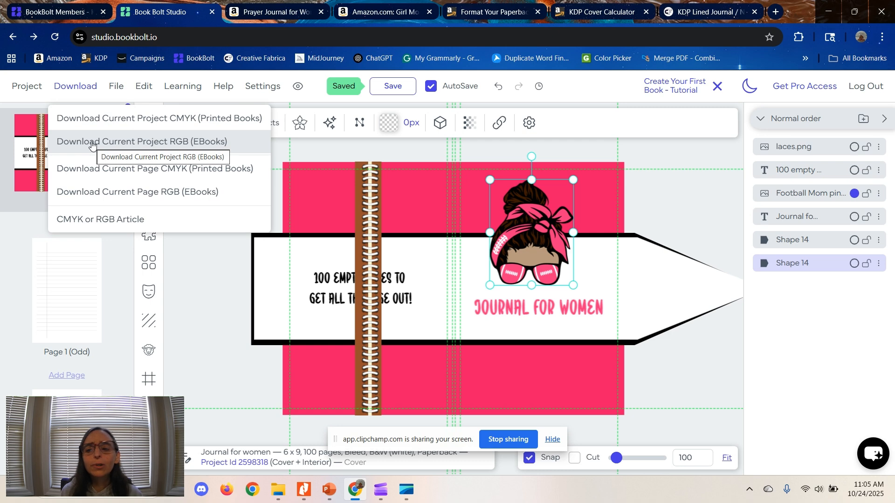
click(116, 86)
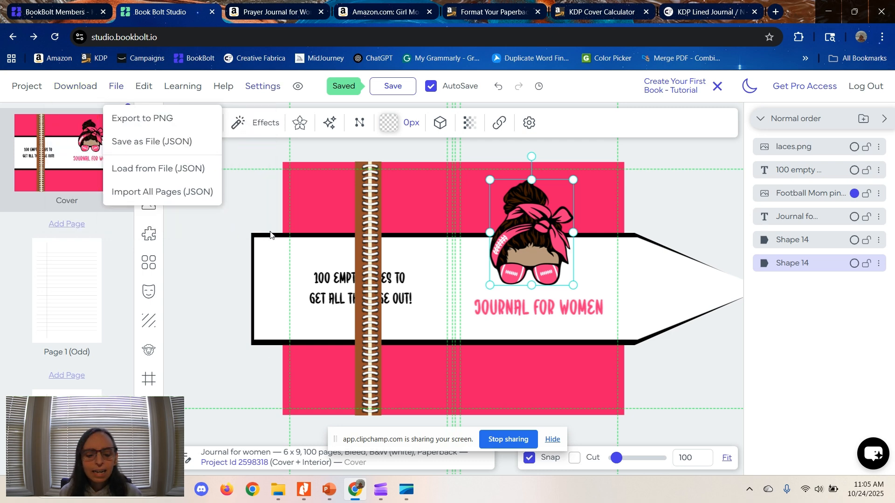
click(278, 490)
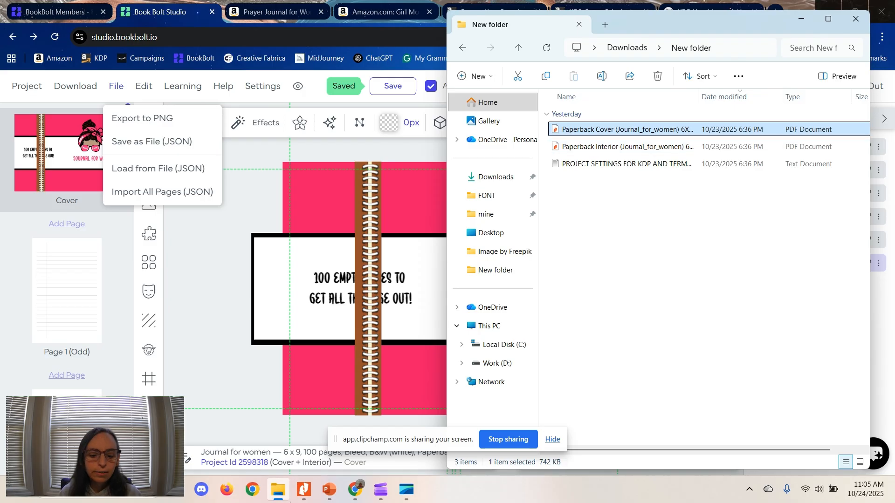
Switch to Nitro PDF Pro, examine the exported paperback cover and interior PDFs, and return to Book Bolt Studio.
mouse_move(305, 489)
click(311, 462)
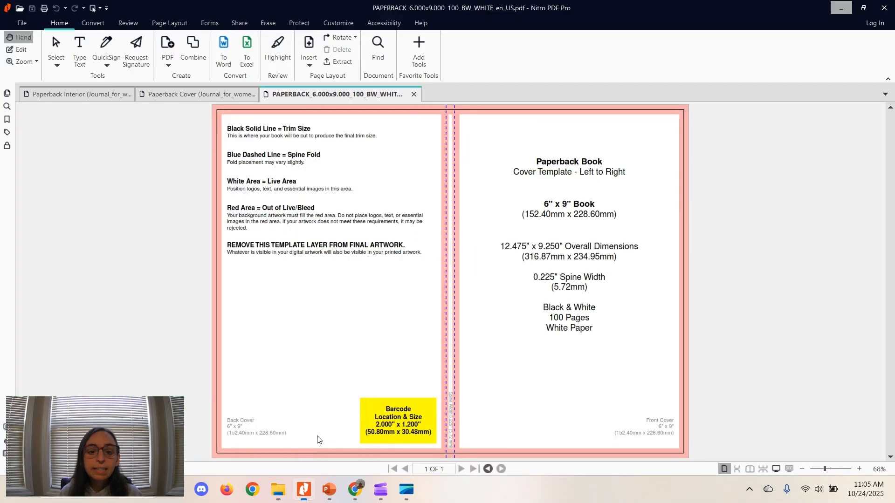
click(199, 94)
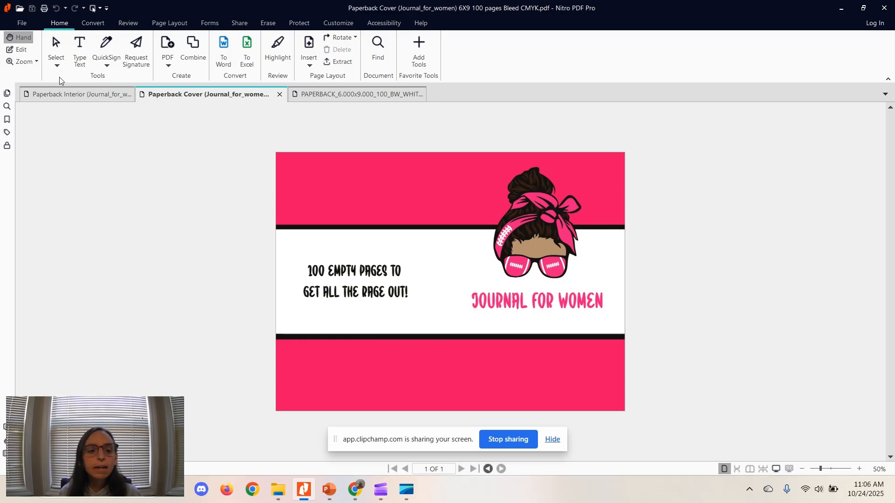
click(63, 95)
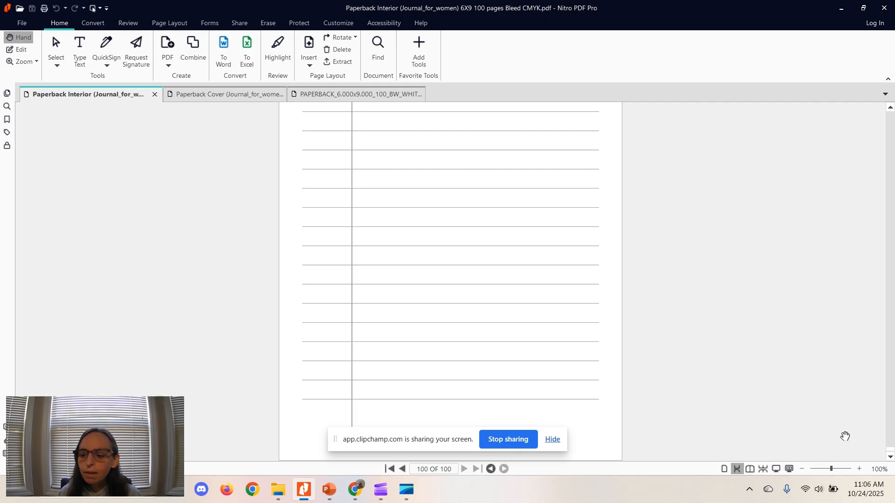
drag(890, 451, 892, 119)
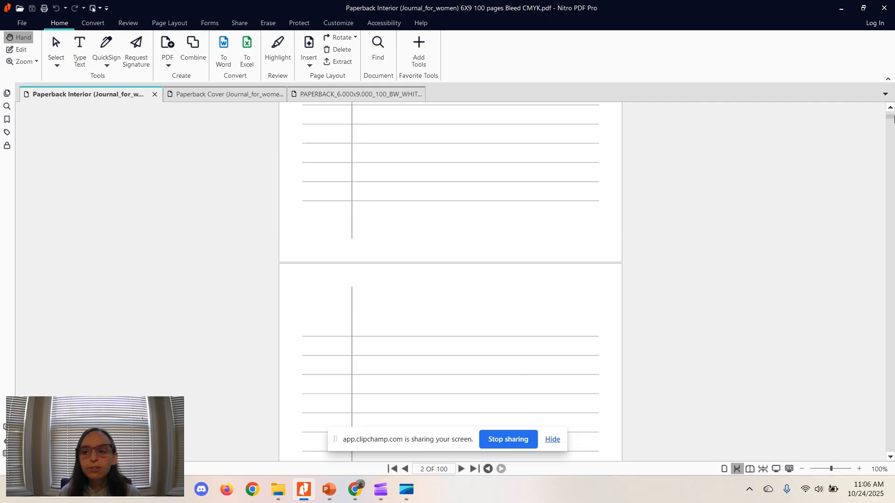
click(842, 9)
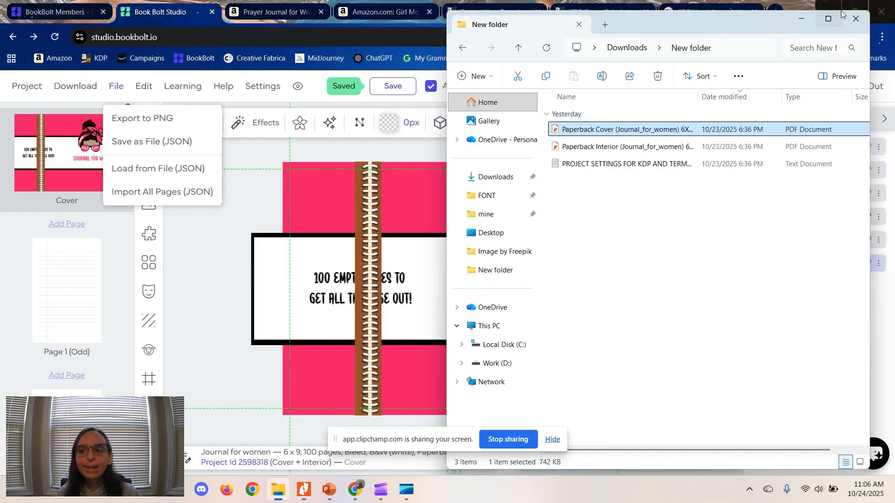
click(796, 19)
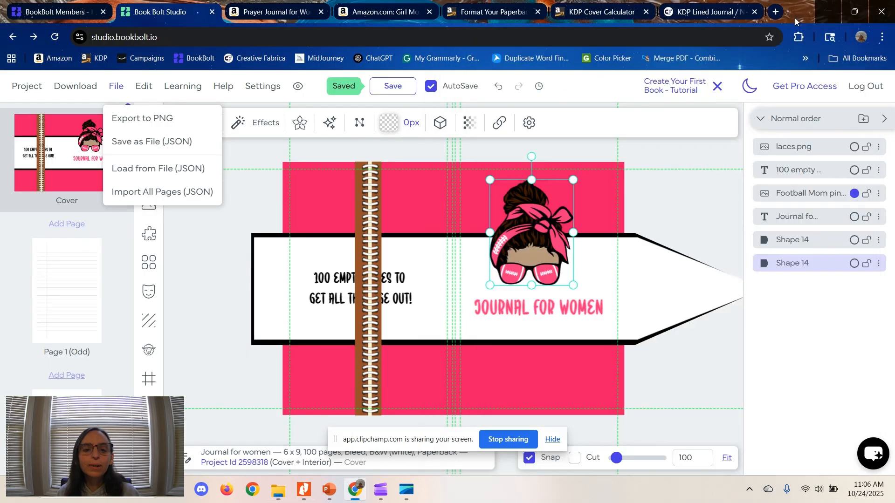